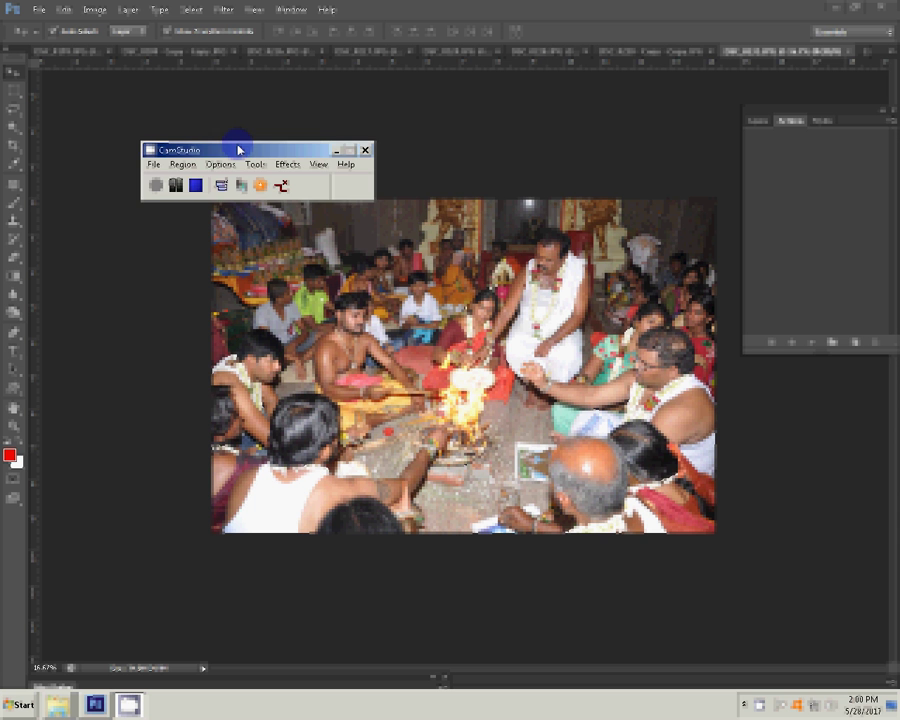
# Create a new action named k1 and start recording it.
pyautogui.moveTo(238, 149); pyautogui.dragTo(757, 622)
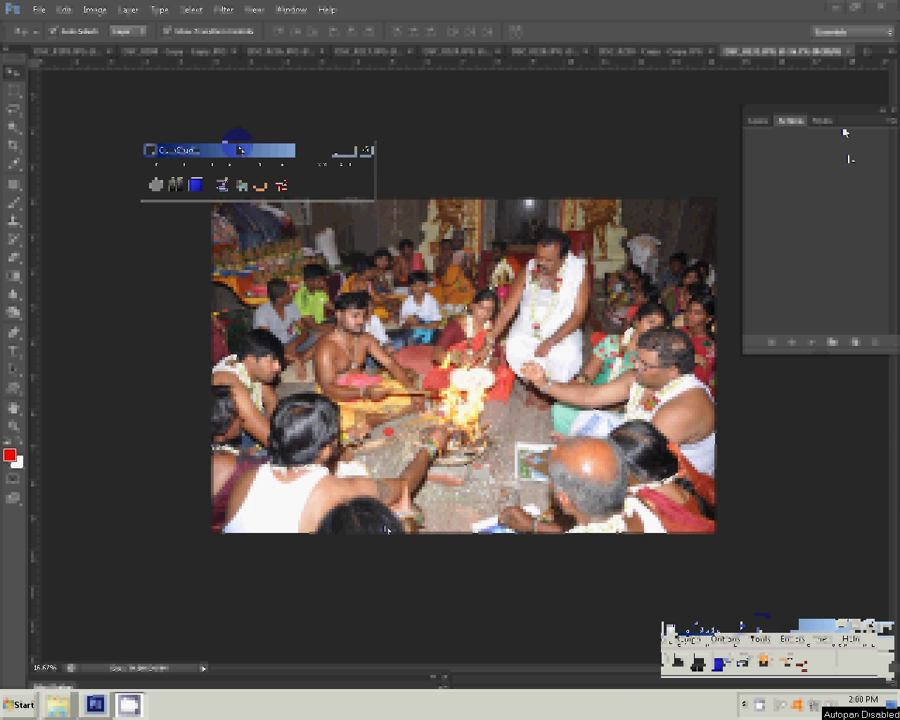
pyautogui.click(890, 119)
pyautogui.click(792, 126)
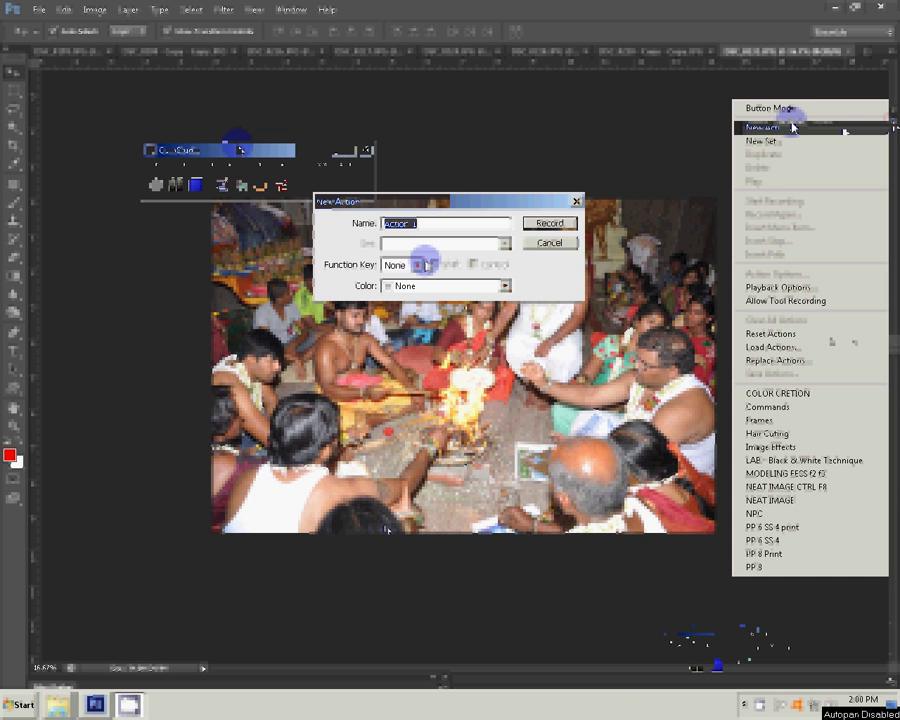
pyautogui.write('k1')
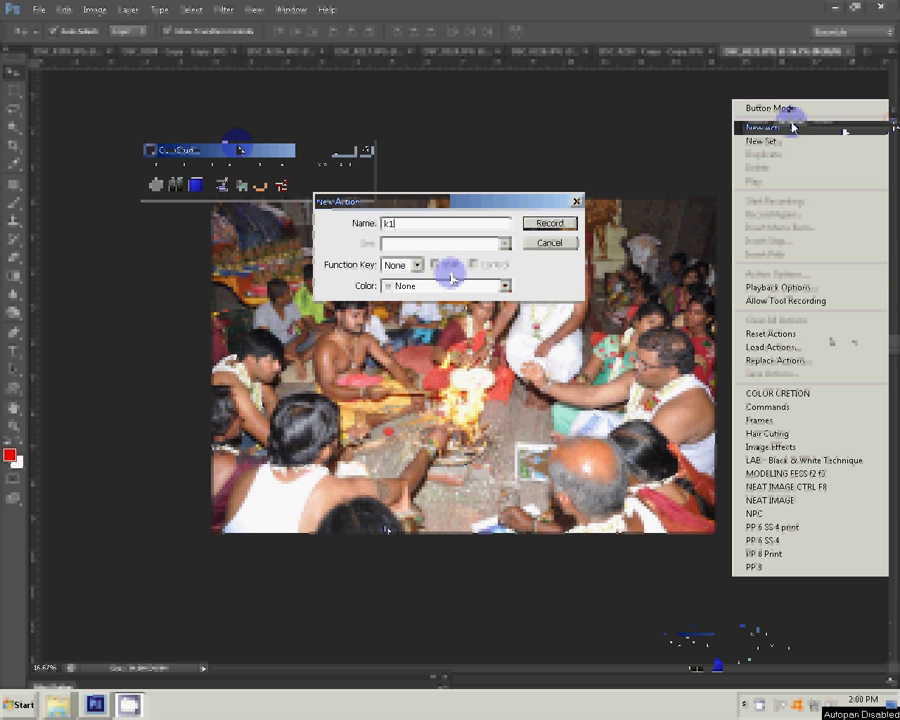
pyautogui.press('Return')
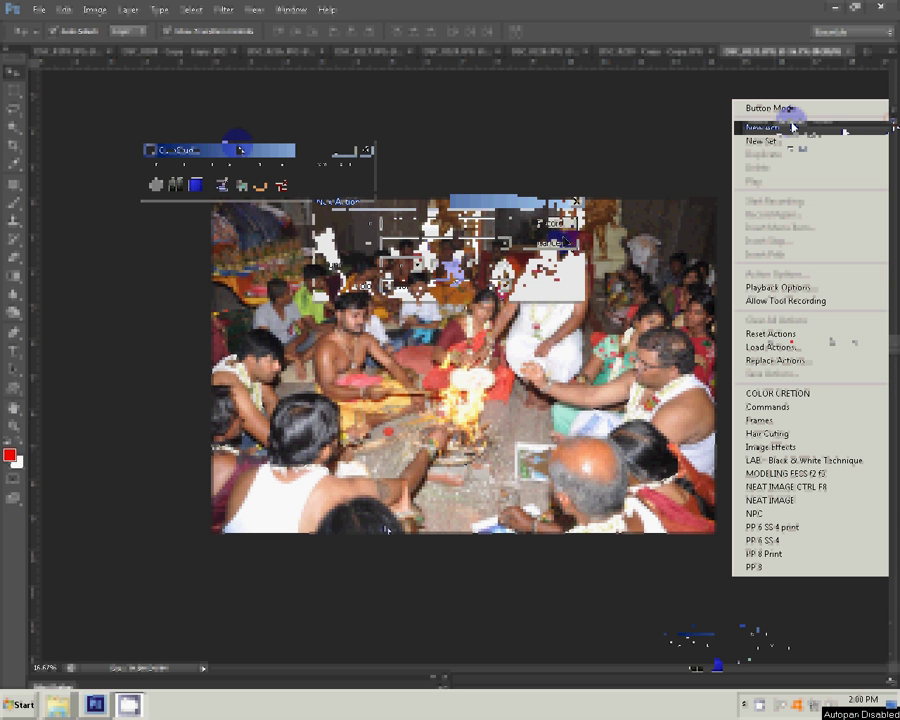
# Resize the ceremony photo to 8 inches wide and select the whole canvas.
pyautogui.click(94, 10)
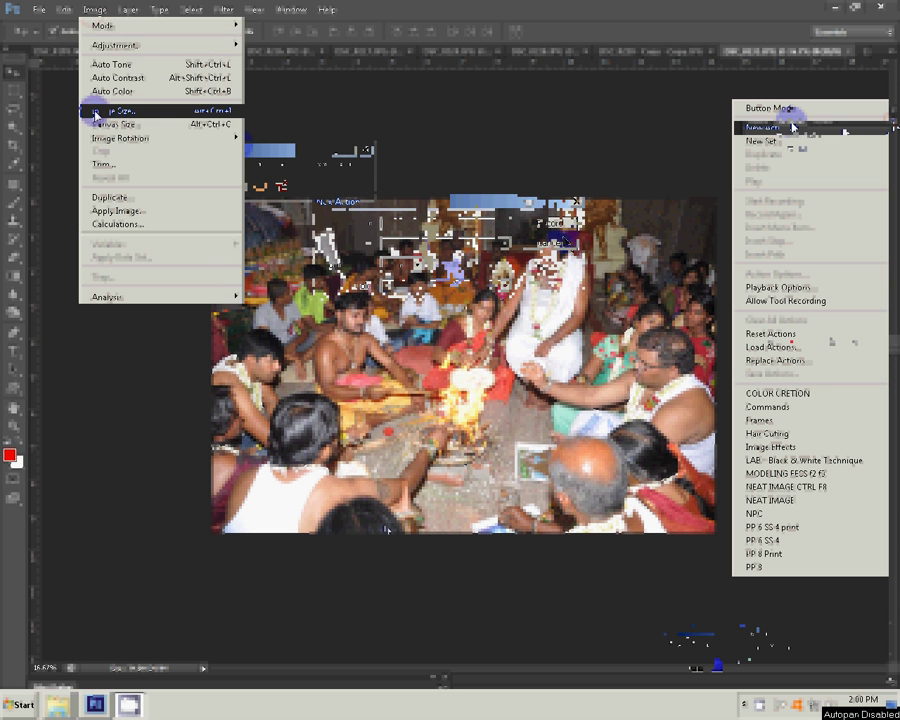
pyautogui.click(96, 111)
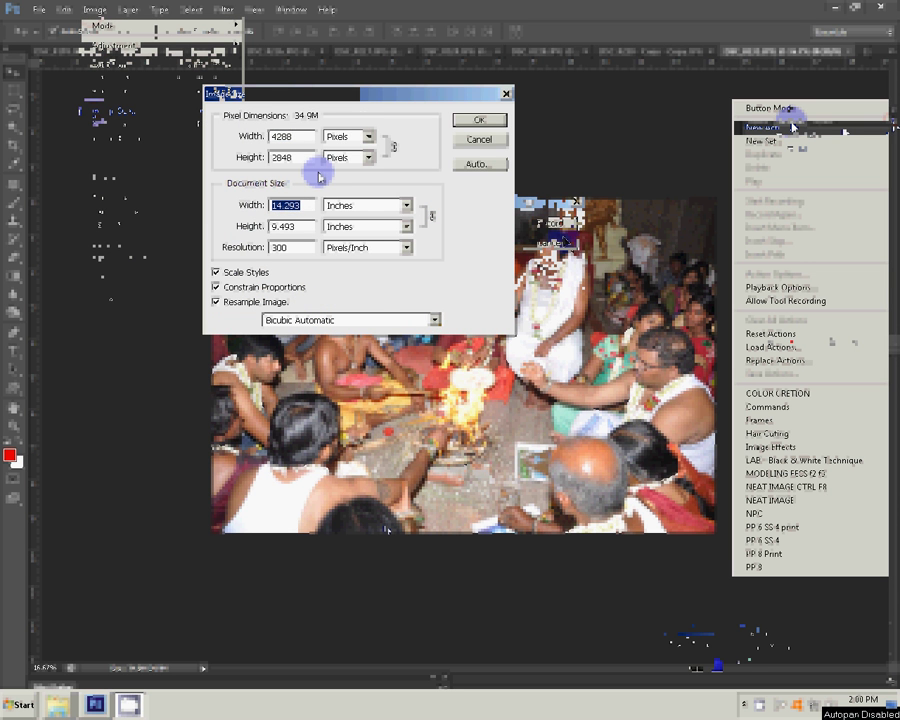
pyautogui.write('8')
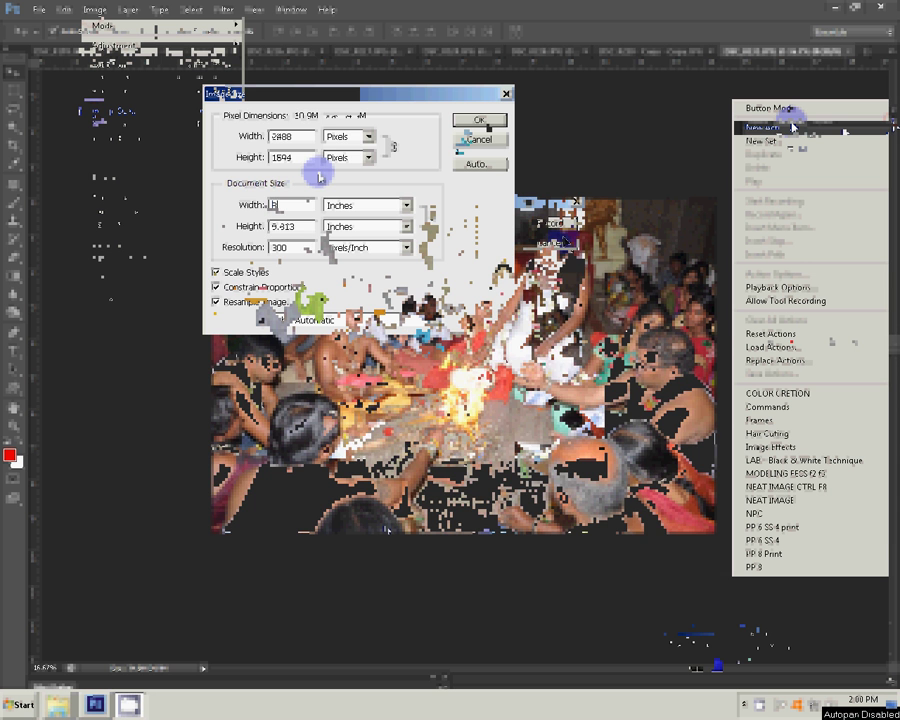
pyautogui.click(186, 12)
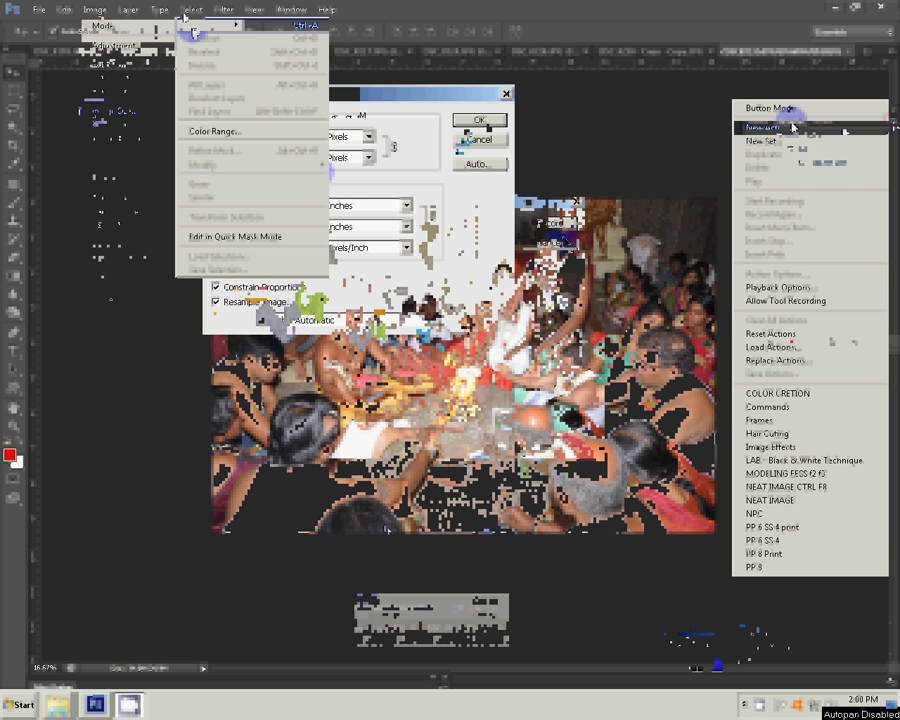
pyautogui.click(190, 26)
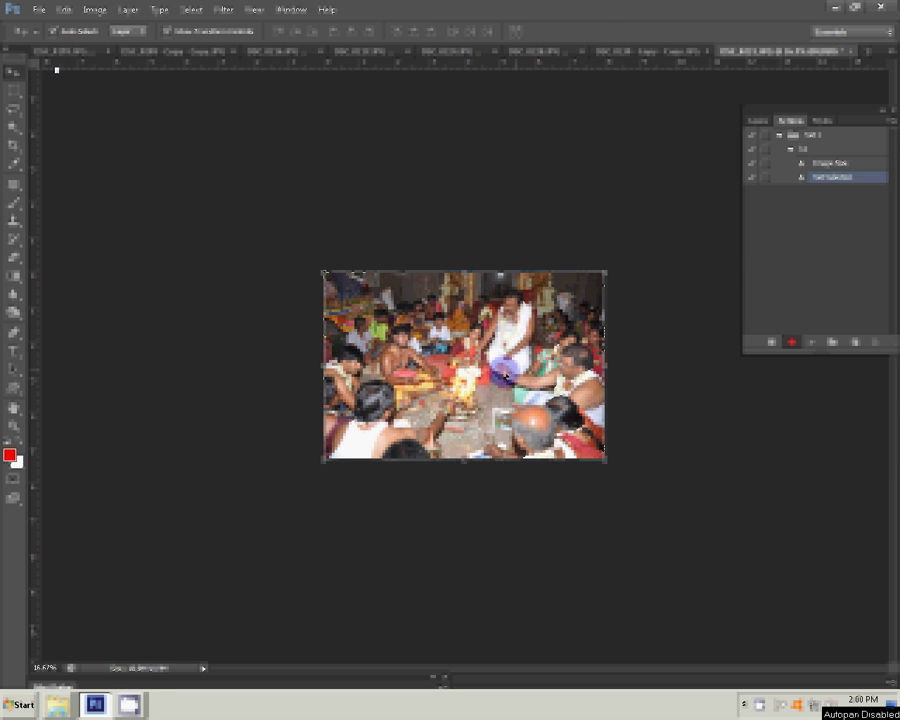
# Cut the photo, close it without saving, and paste it onto the red album background.
pyautogui.click(64, 9)
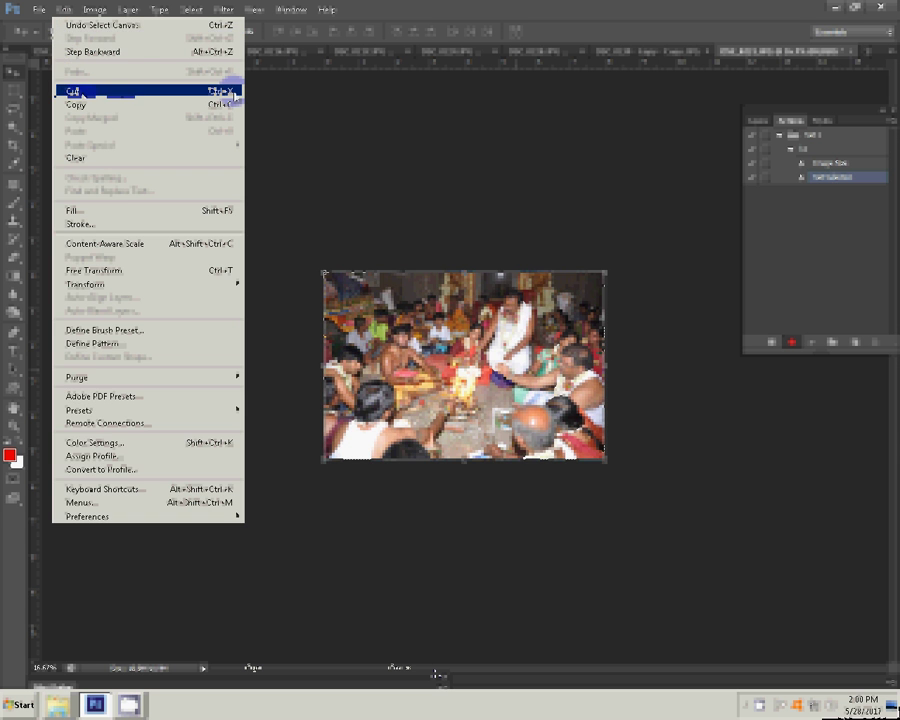
pyautogui.click(78, 92)
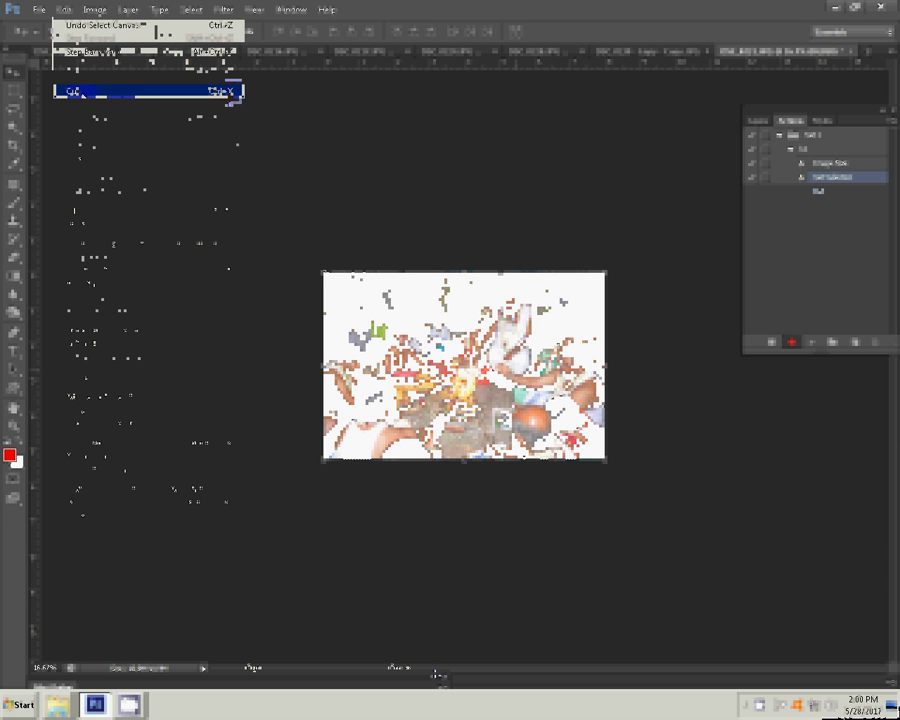
pyautogui.click(847, 51)
pyautogui.press('n')
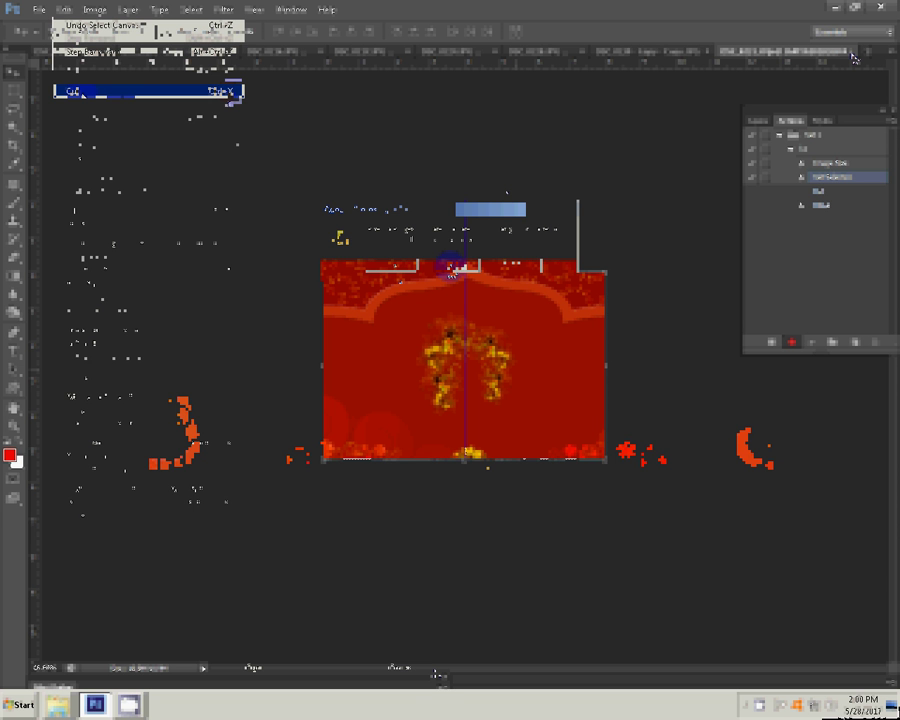
pyautogui.click(62, 9)
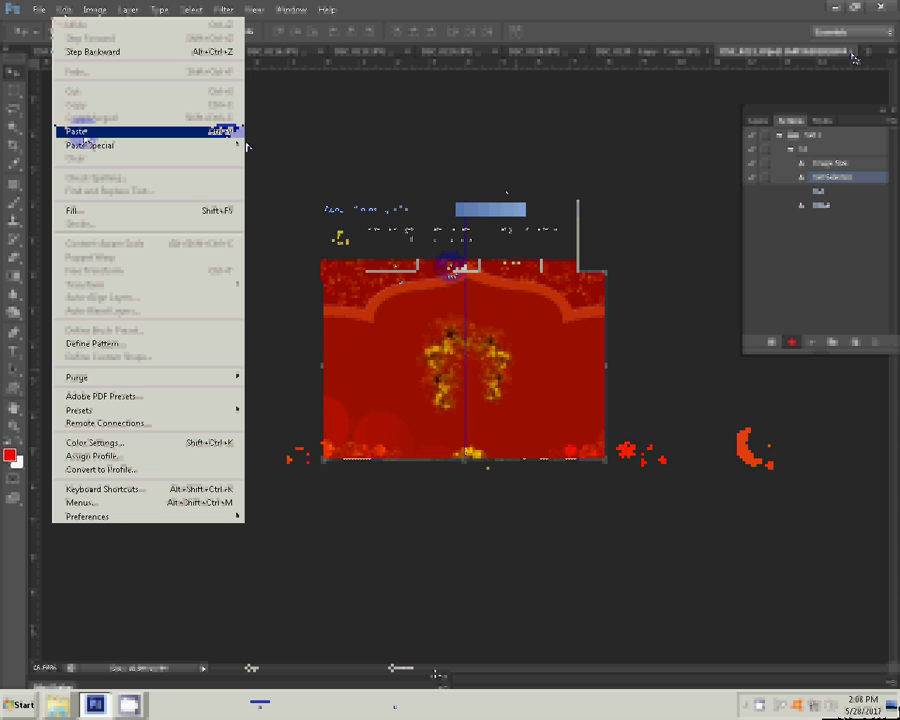
pyautogui.click(85, 140)
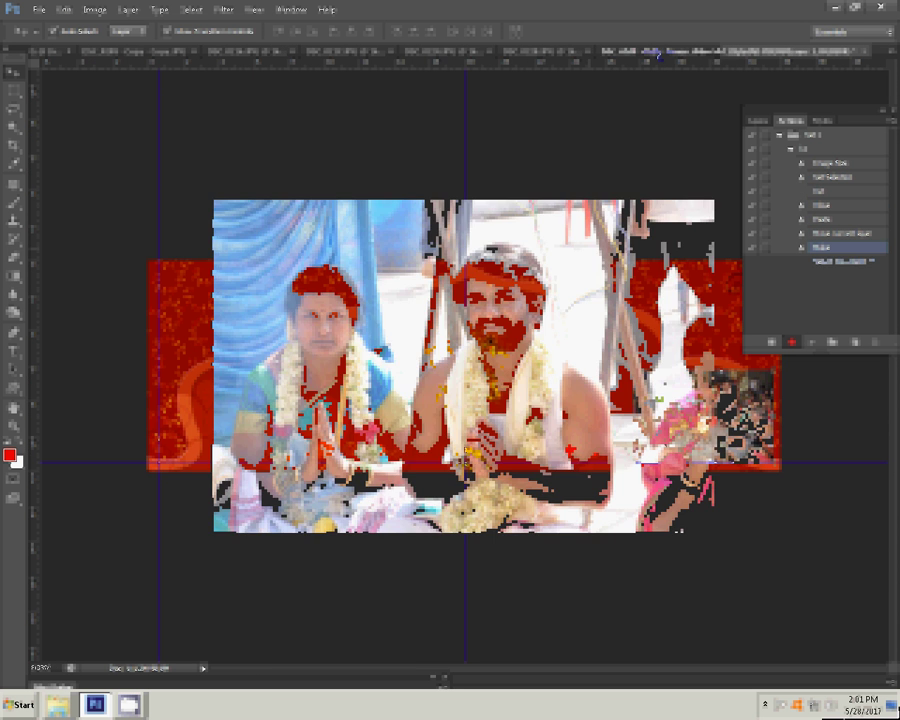
# Set the photo's Image Size width to 3, cut the whole image, and close without saving.
pyautogui.click(90, 10)
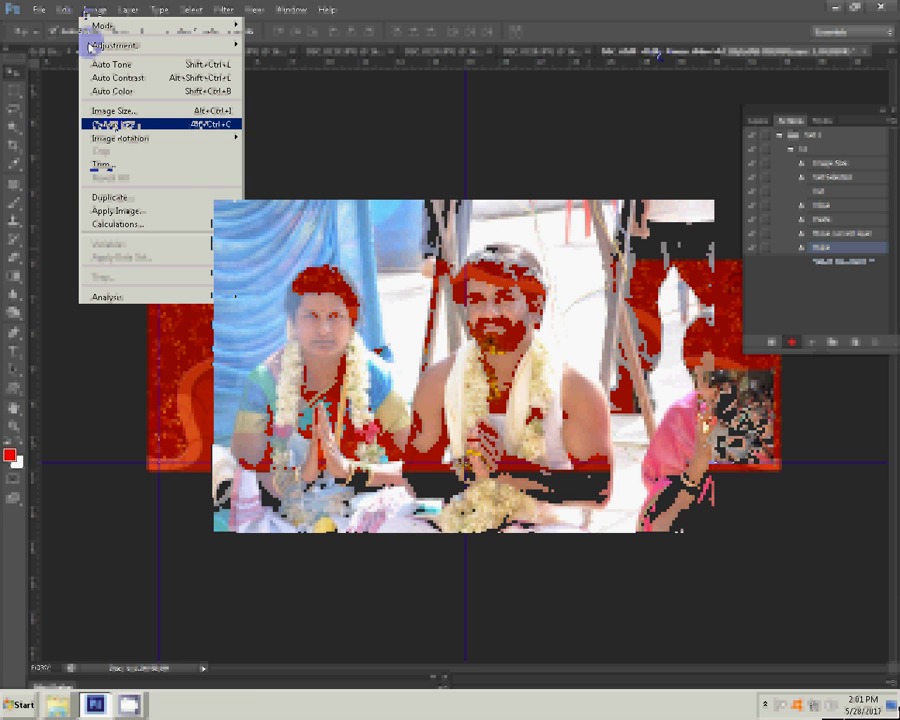
pyautogui.hotkey('alt', 'ctrl', 'i')
pyautogui.doubleClick(287, 205)
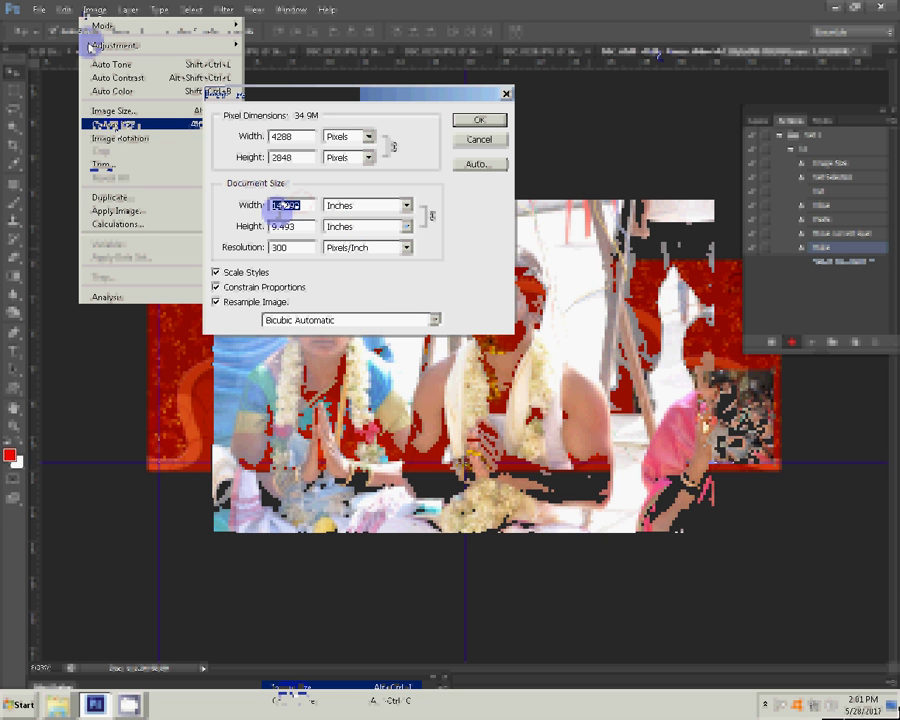
pyautogui.write('3')
pyautogui.click(479, 120)
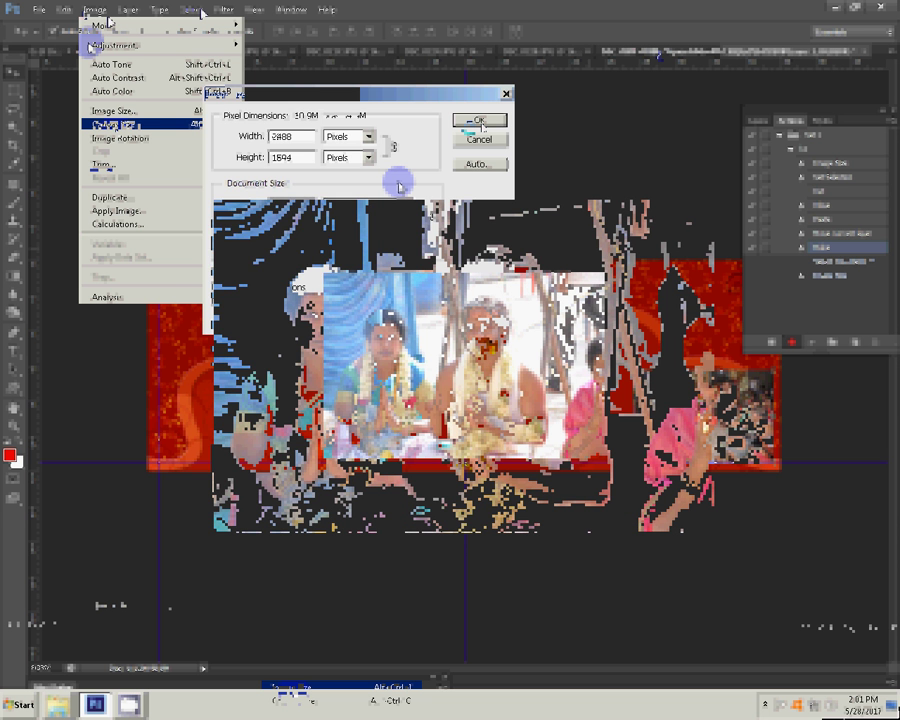
pyautogui.click(196, 12)
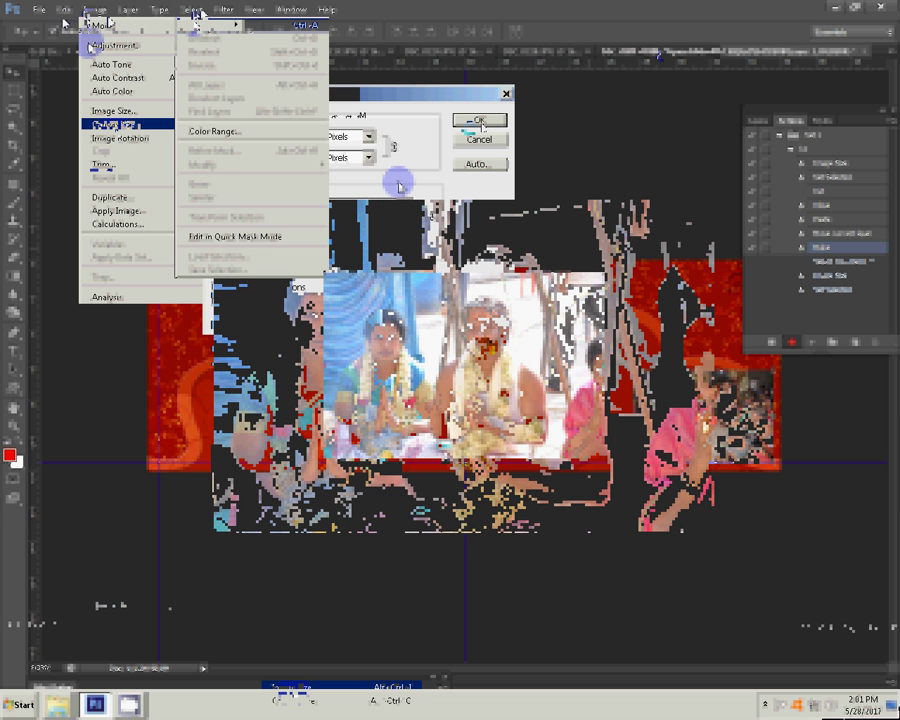
pyautogui.moveTo(64, 10)
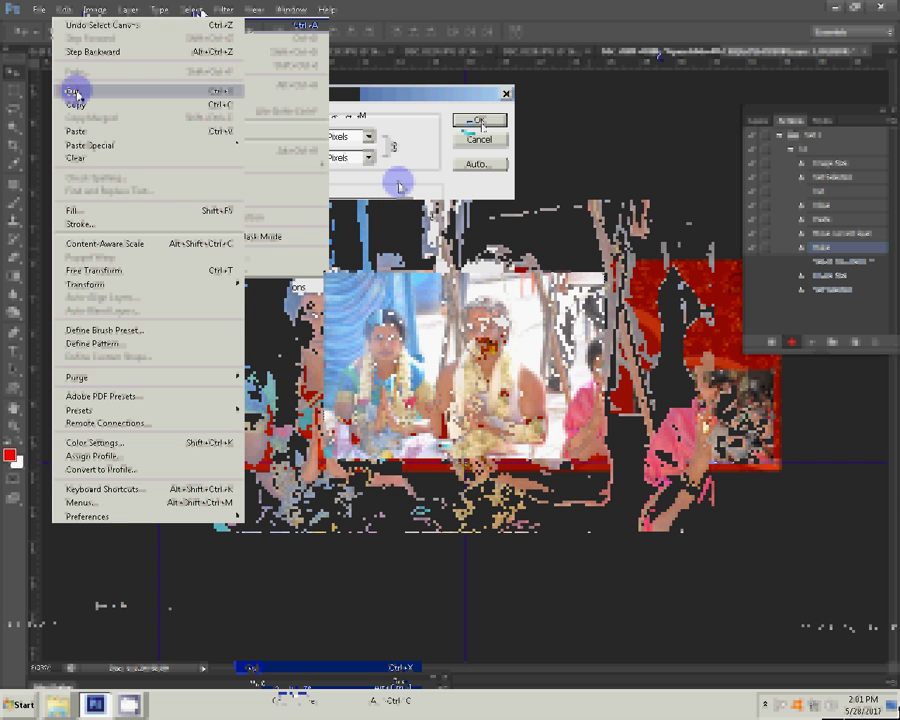
pyautogui.click(75, 93)
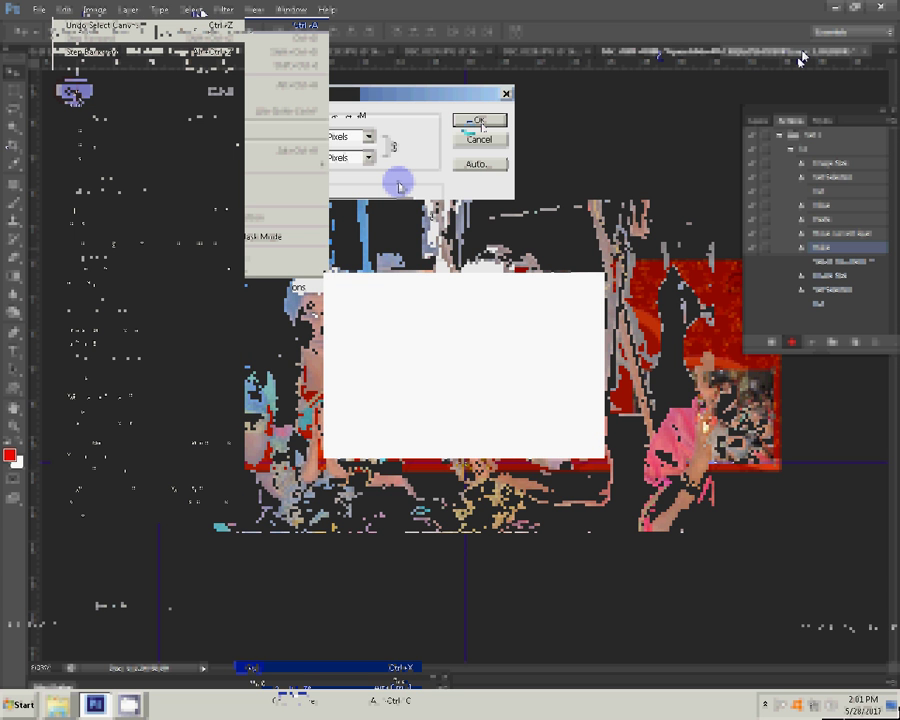
pyautogui.click(802, 55)
pyautogui.click(450, 265)
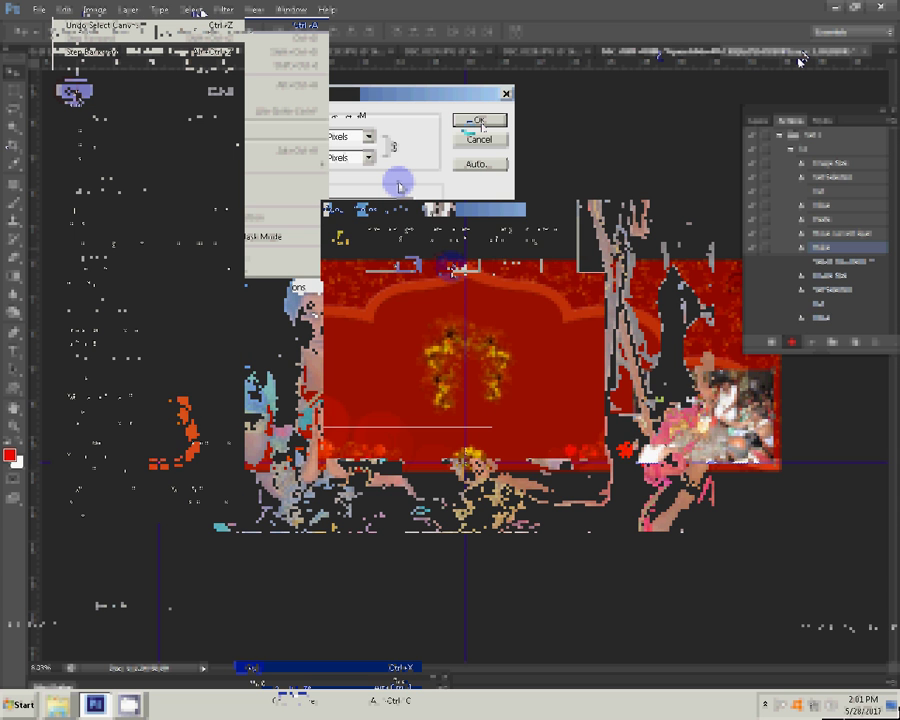
# Paste into the album, then resize the next photo DSC_0228.JPG to 8 inches wide.
pyautogui.click(63, 9)
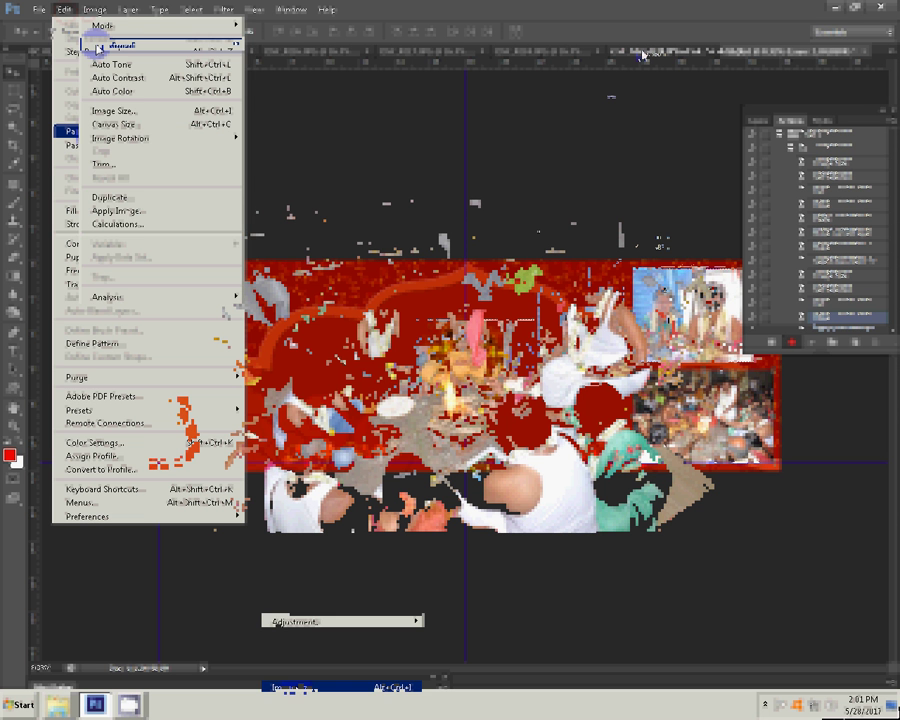
pyautogui.click(113, 110)
pyautogui.click(288, 206)
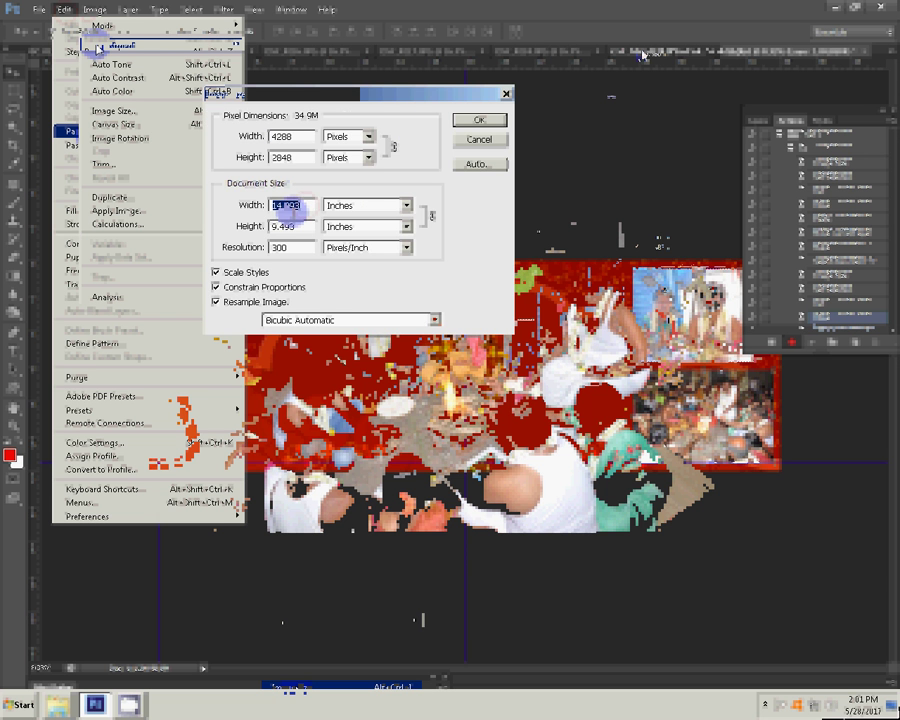
pyautogui.write('8')
pyautogui.press('Return')
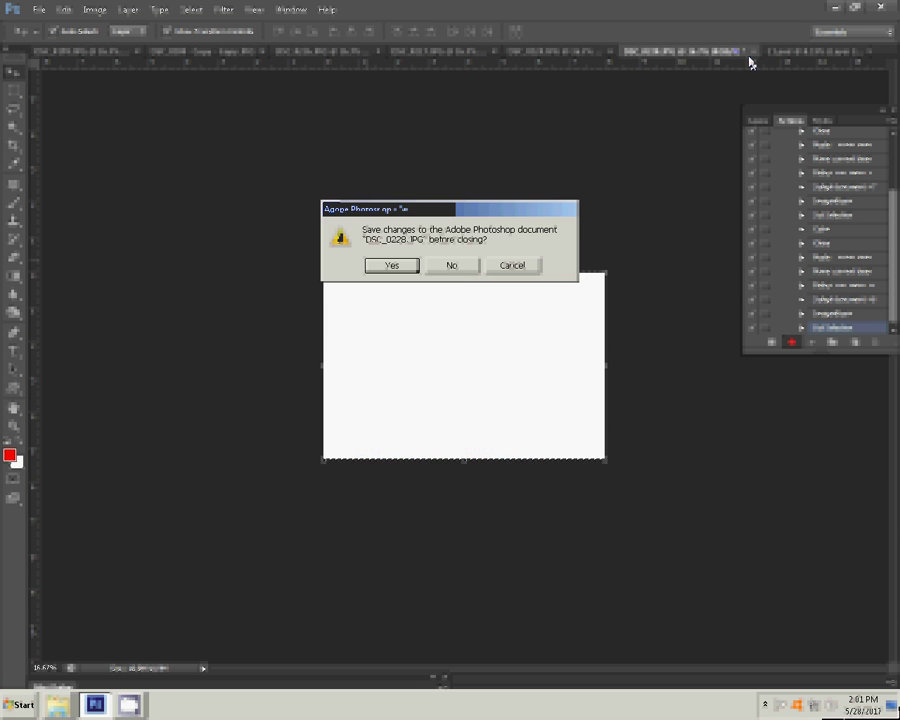
# Paste the cut photos into the album and resize the next photo to 8 inches wide.
pyautogui.click(455, 267)
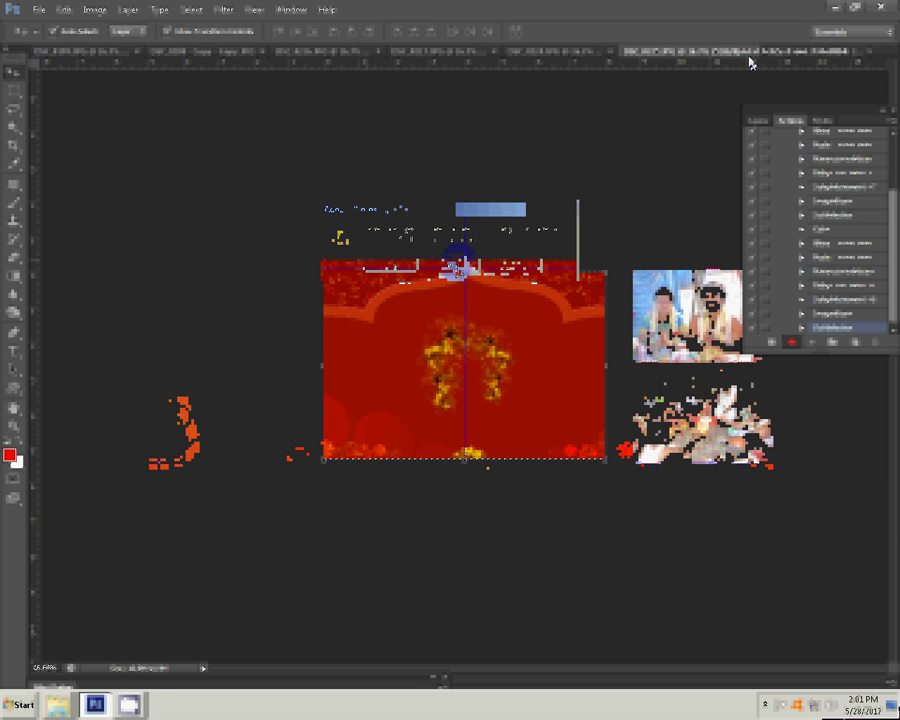
pyautogui.hotkey('ctrl', 'v')
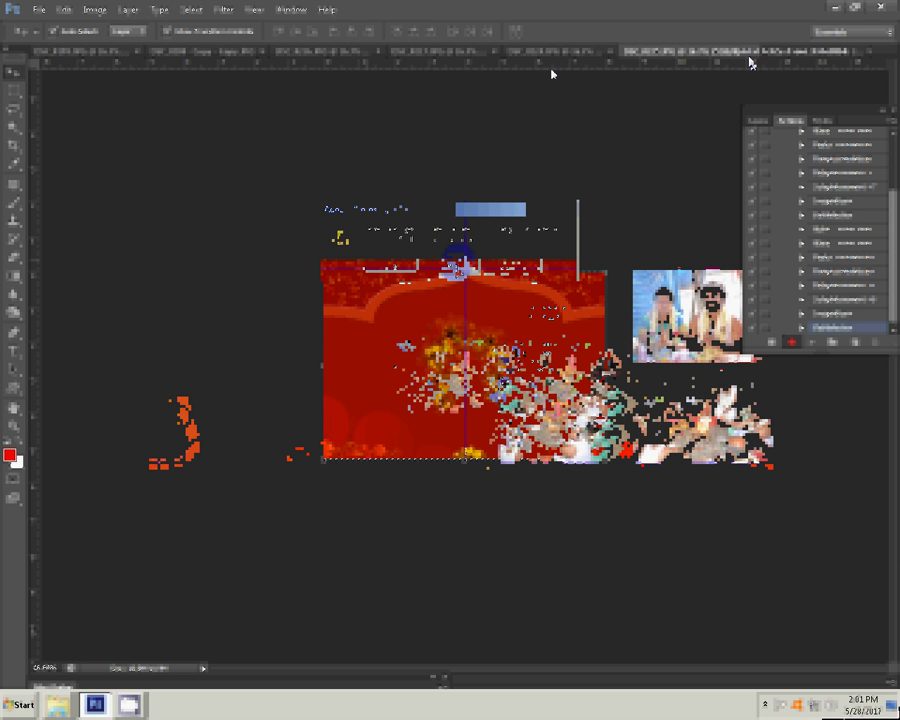
pyautogui.hotkey('ctrl', 'v')
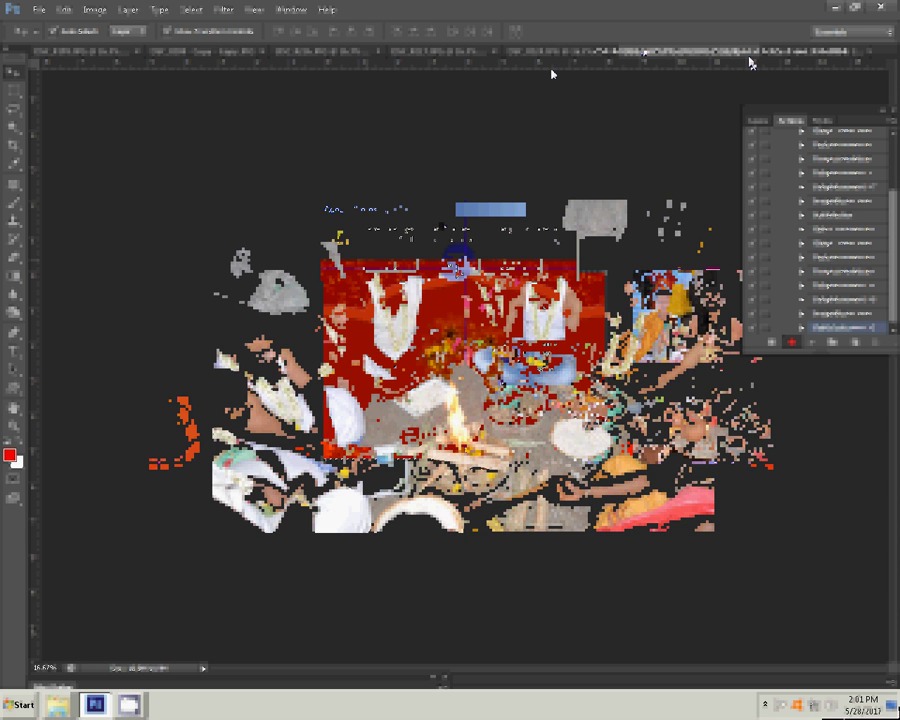
pyautogui.click(94, 10)
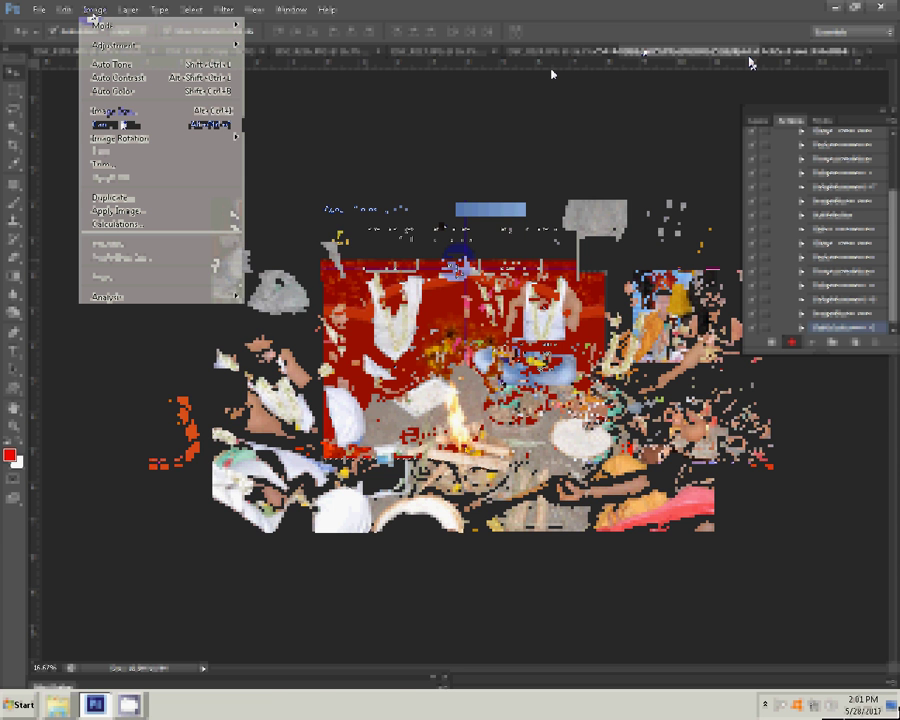
pyautogui.hotkey('alt', 'ctrl', 'i')
pyautogui.click(217, 210)
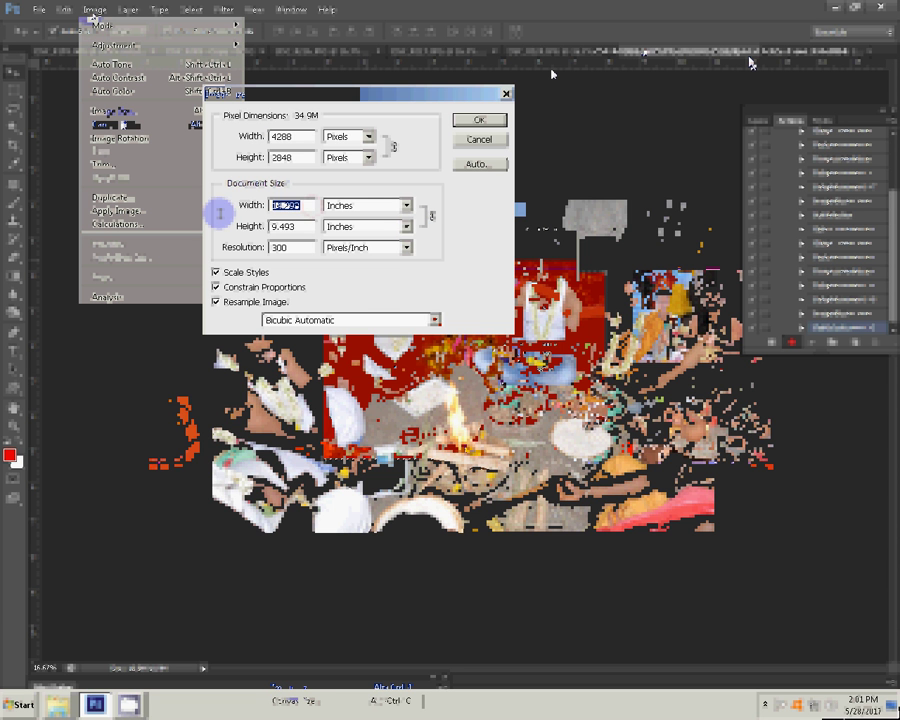
pyautogui.write('8')
pyautogui.click(479, 119)
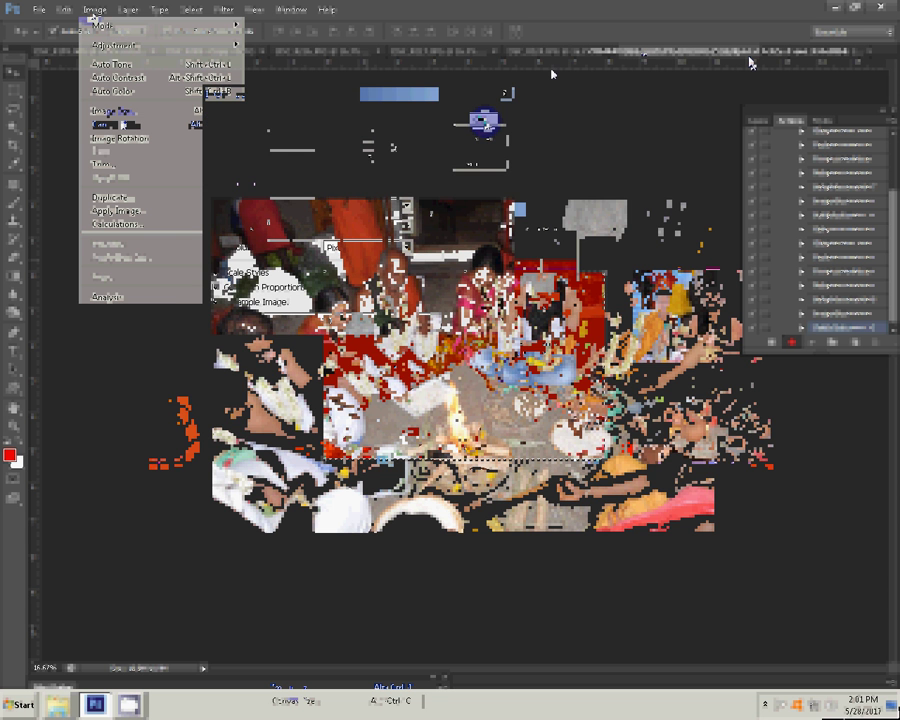
# Close the resized photo without saving, keeping the album document open.
pyautogui.click(719, 51)
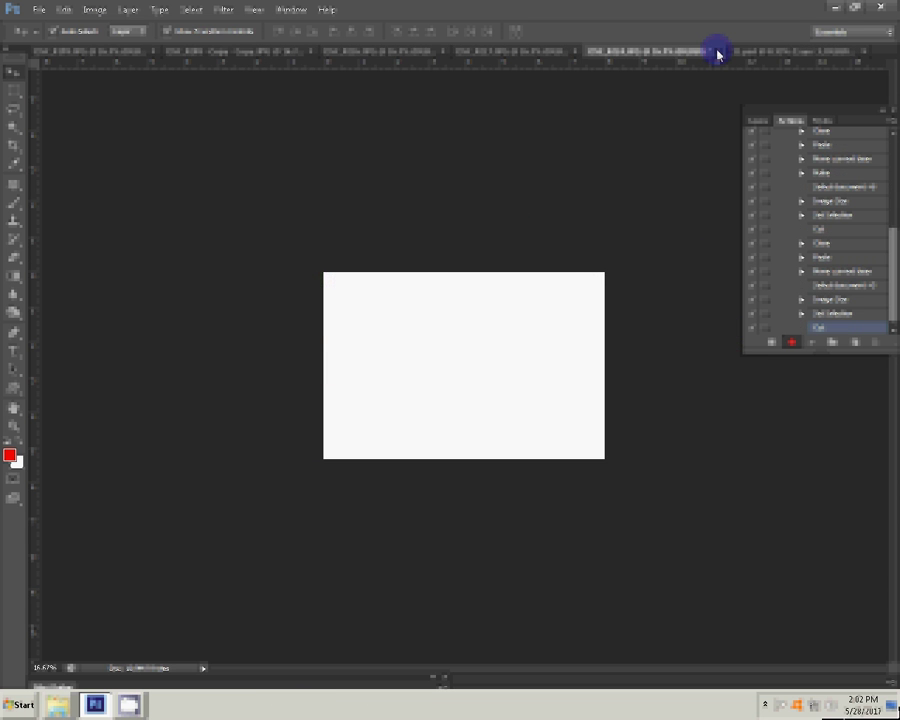
pyautogui.click(513, 265)
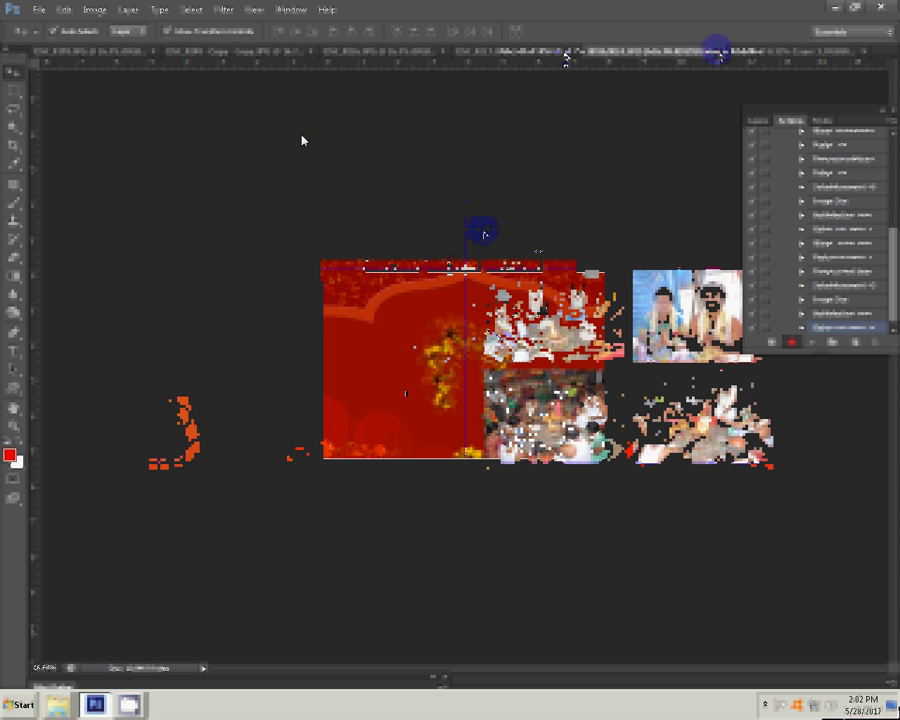
pyautogui.click(94, 9)
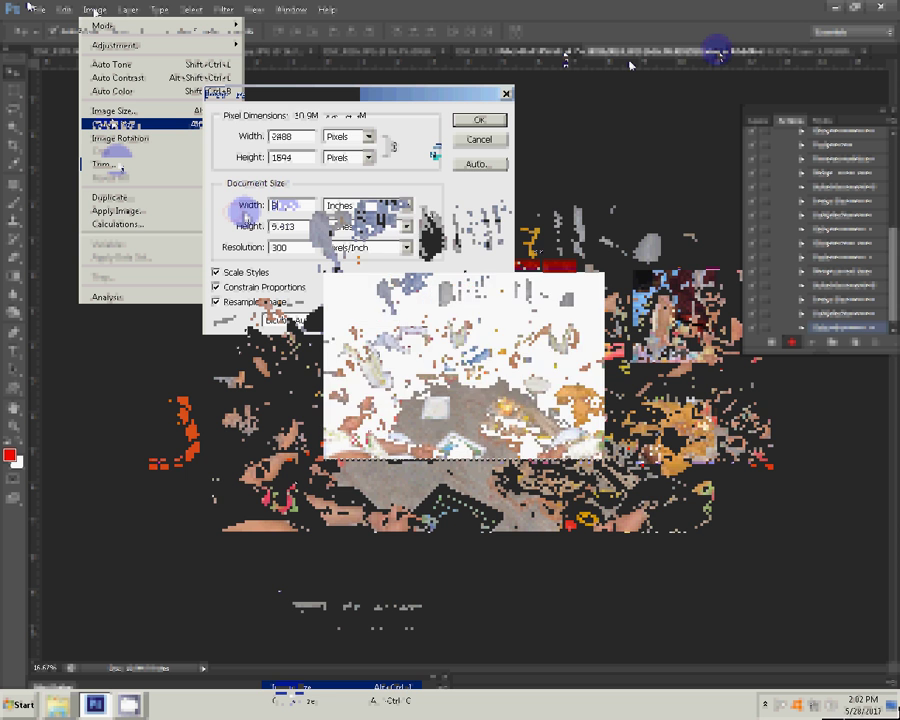
pyautogui.hotkey('ctrl', 'w')
pyautogui.press('n')
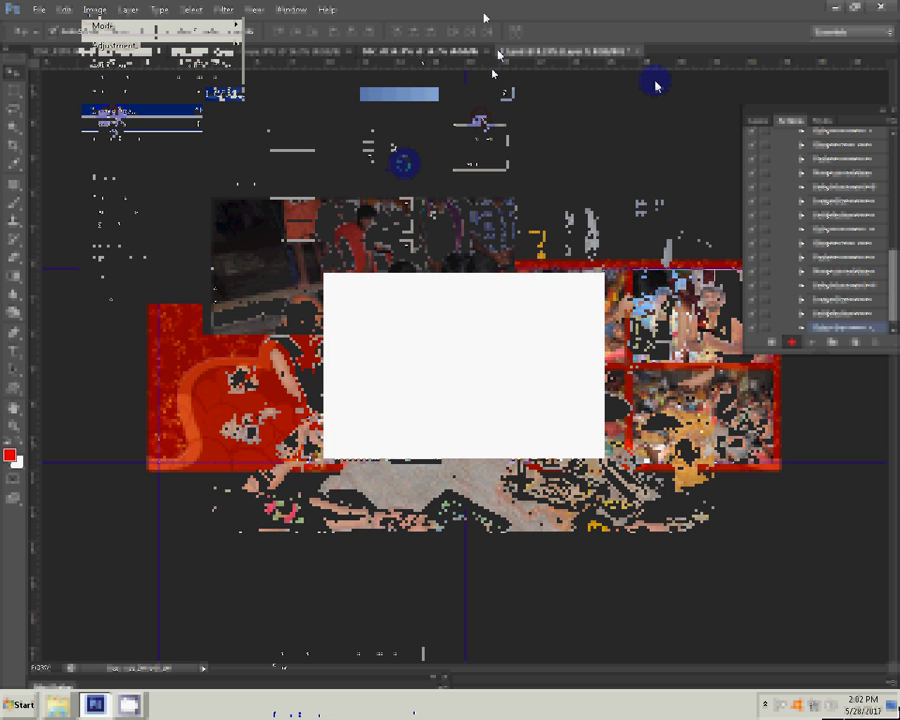
# Discard the previous photo, resize the next one to 8 inches wide, and close it unsaved.
pyautogui.click(449, 265)
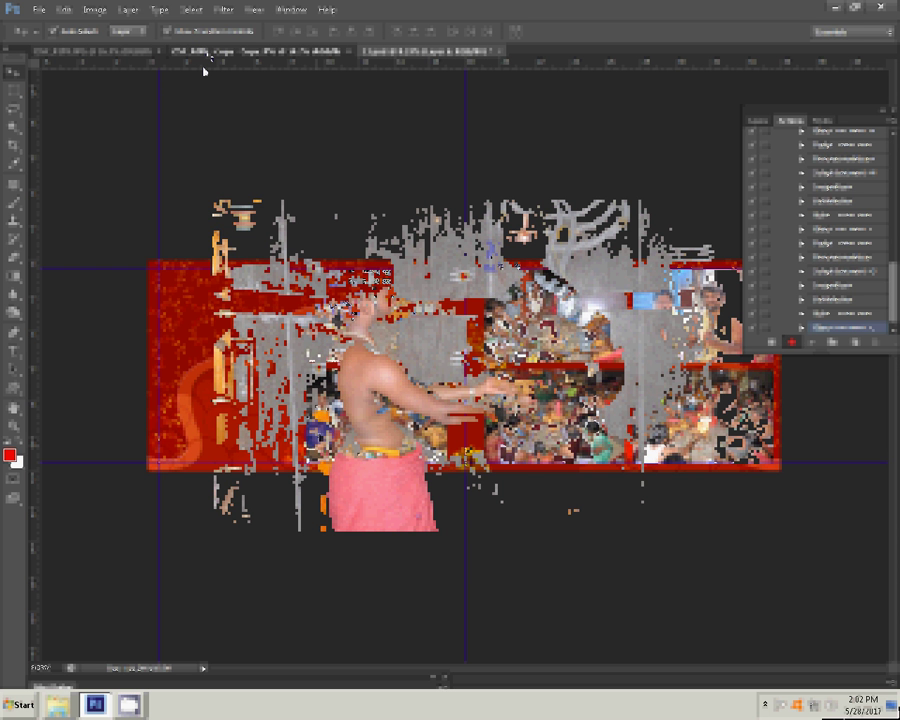
pyautogui.click(96, 10)
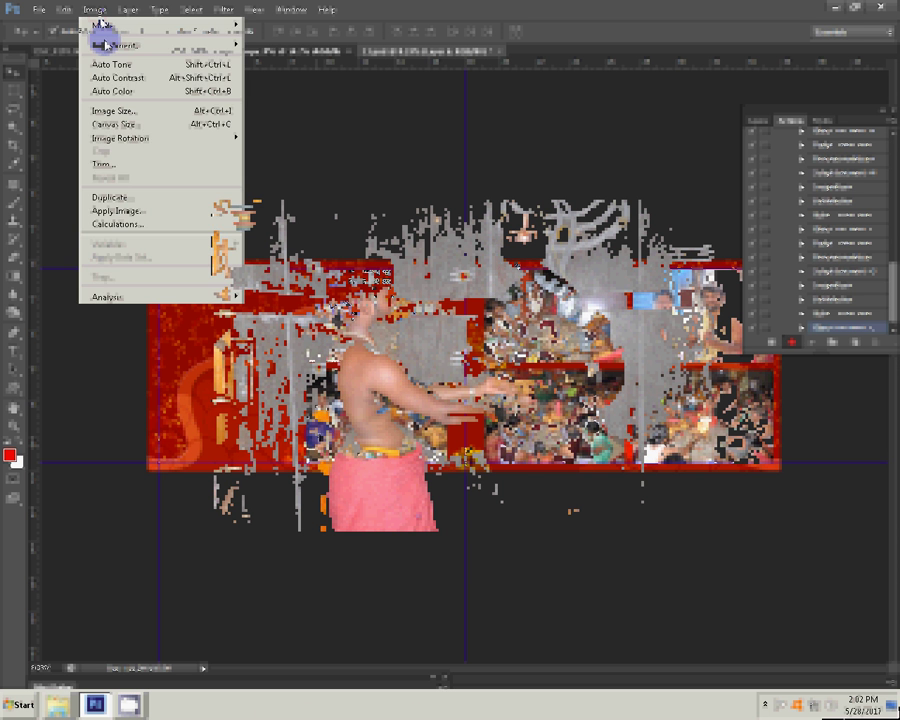
pyautogui.click(128, 115)
pyautogui.doubleClick(302, 205)
pyautogui.write('8')
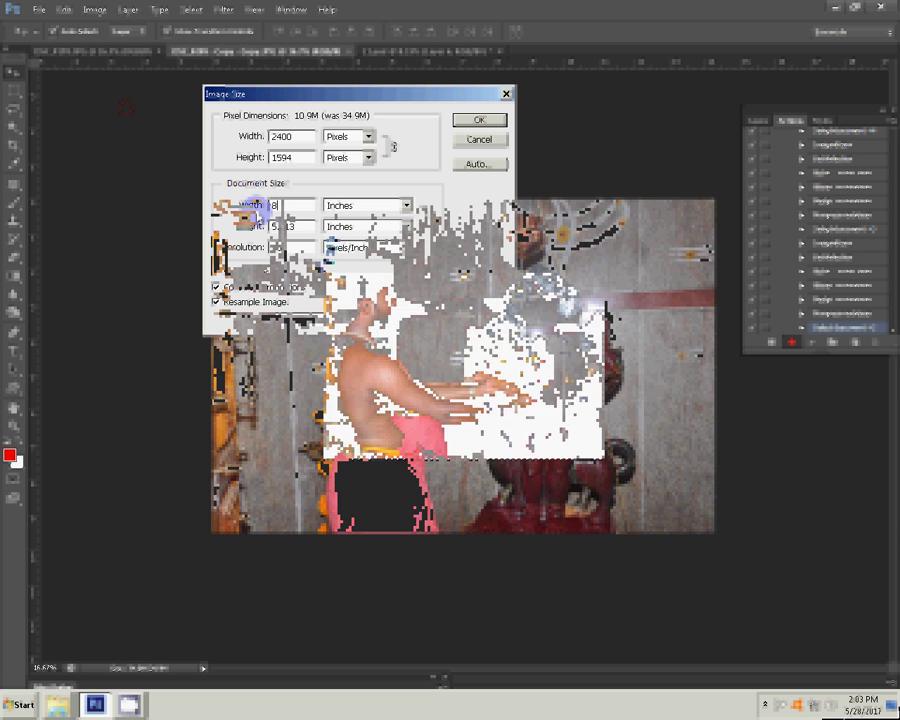
pyautogui.click(352, 52)
pyautogui.click(452, 263)
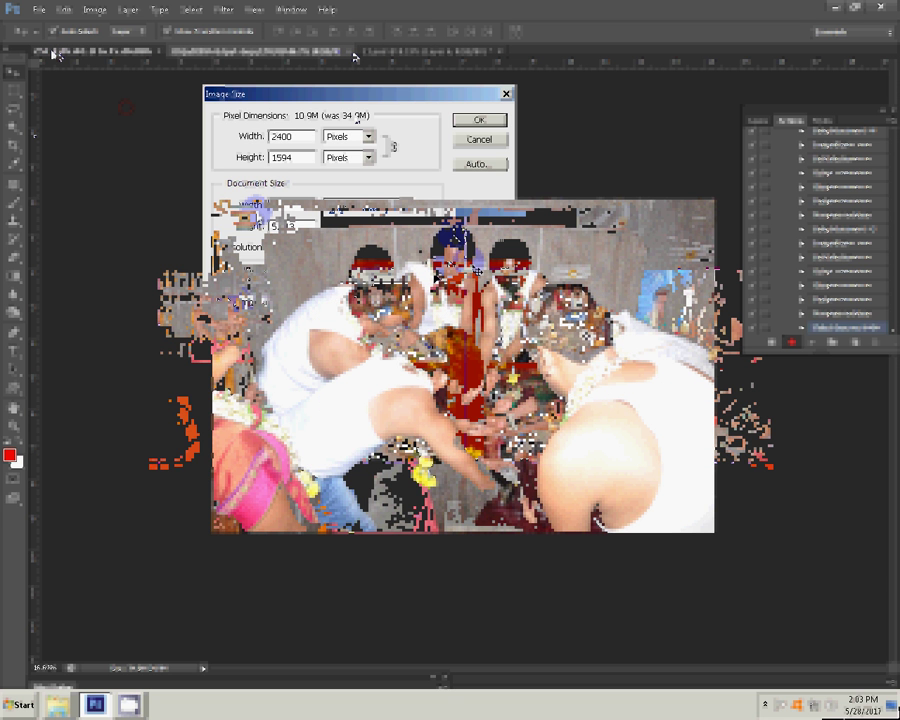
# Set the following photo's Image Size width to 8 inches.
pyautogui.click(88, 17)
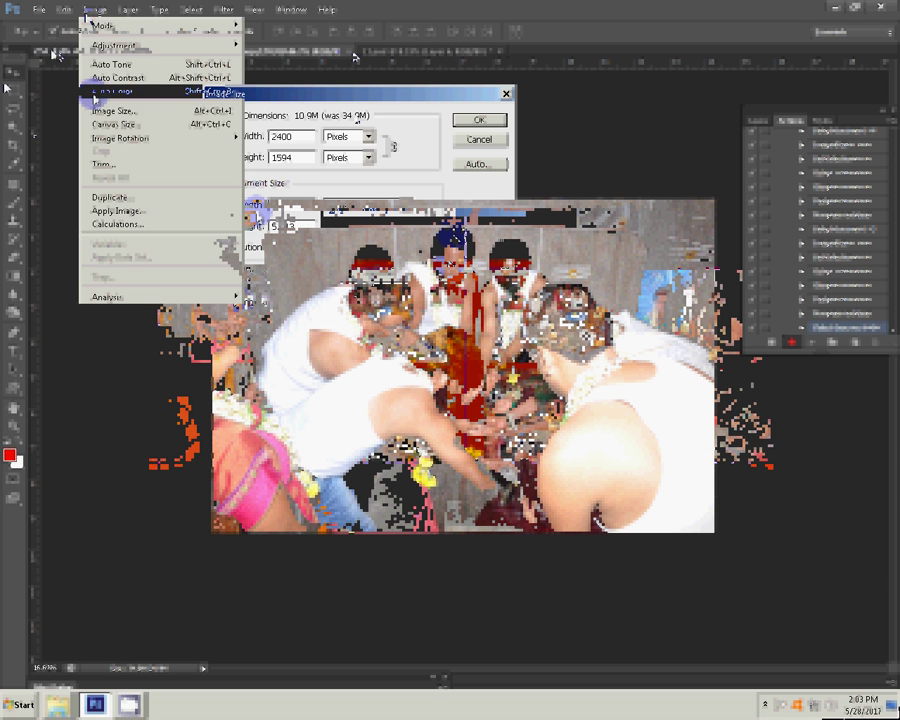
pyautogui.click(110, 111)
pyautogui.doubleClick(233, 210)
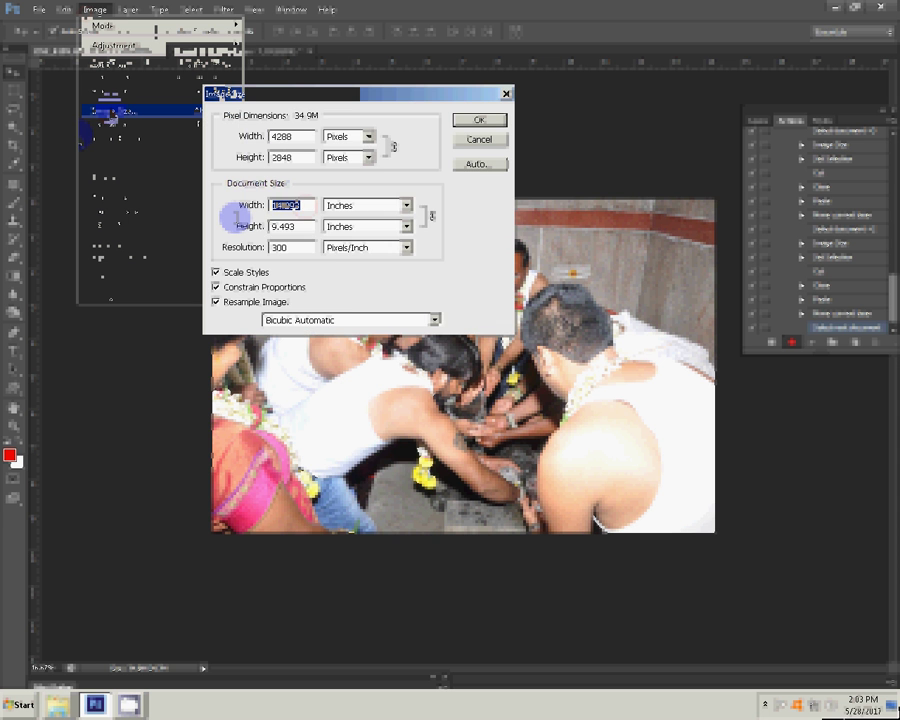
pyautogui.write('8')
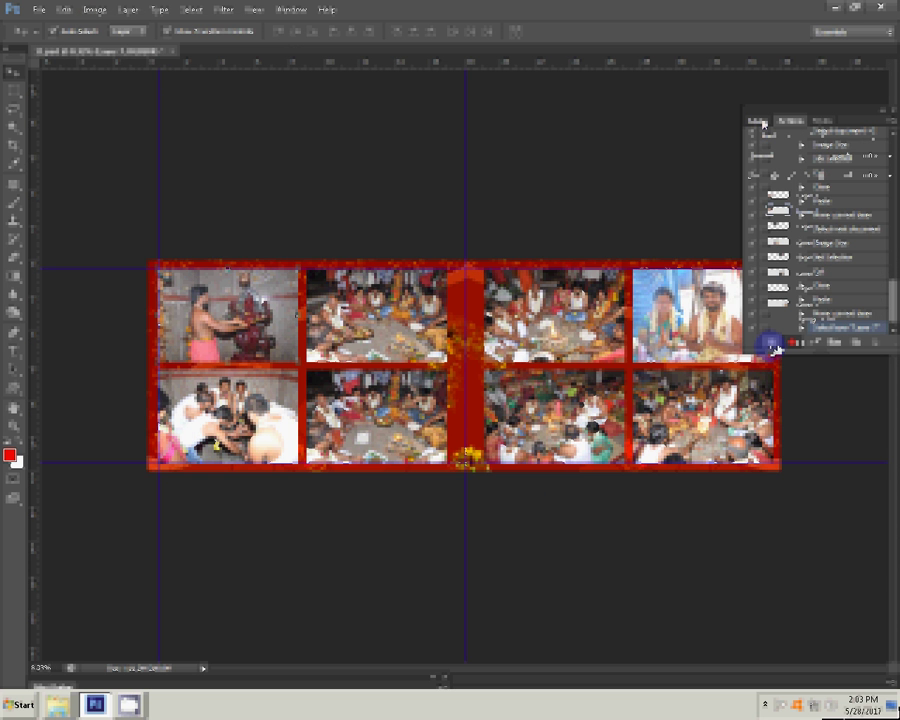
# Add a 22 px outside stroke filled with the rainbow spectrum gradient to the photo layer.
pyautogui.click(772, 345)
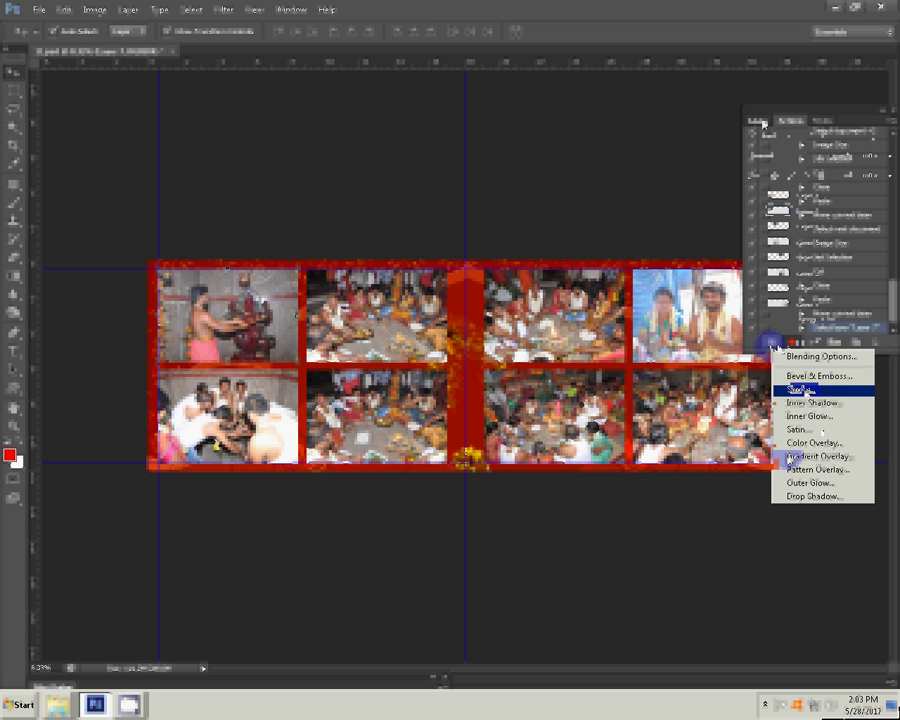
pyautogui.click(800, 389)
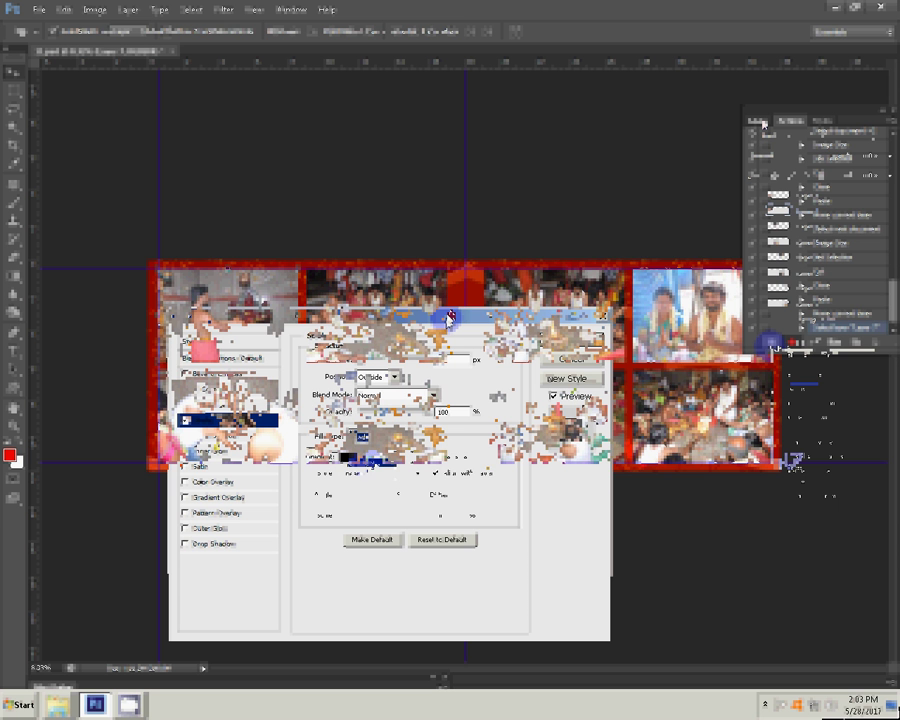
pyautogui.click(355, 457)
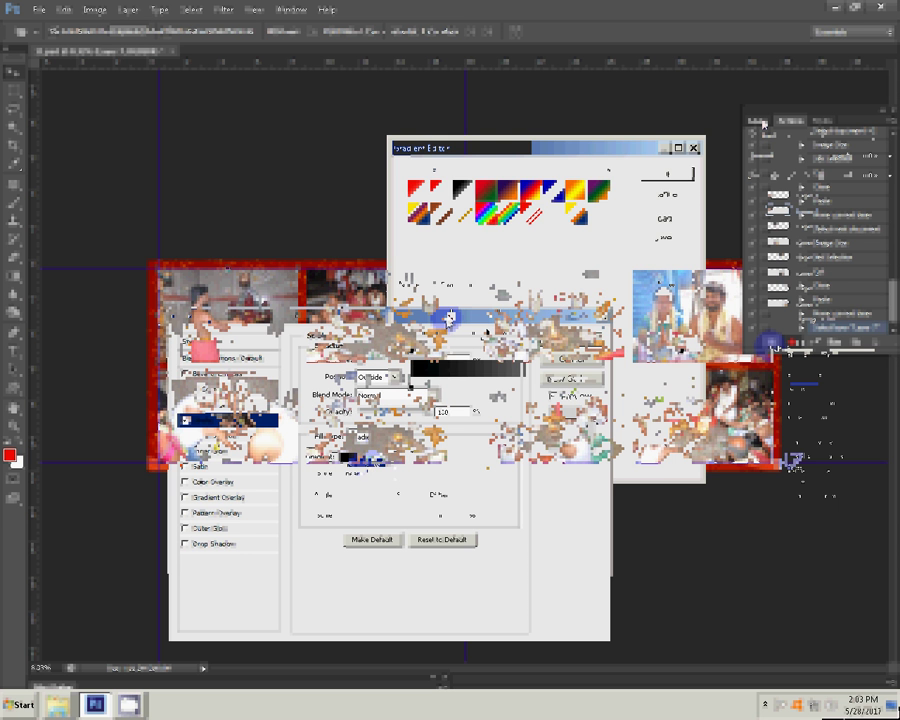
pyautogui.click(488, 223)
pyautogui.click(672, 177)
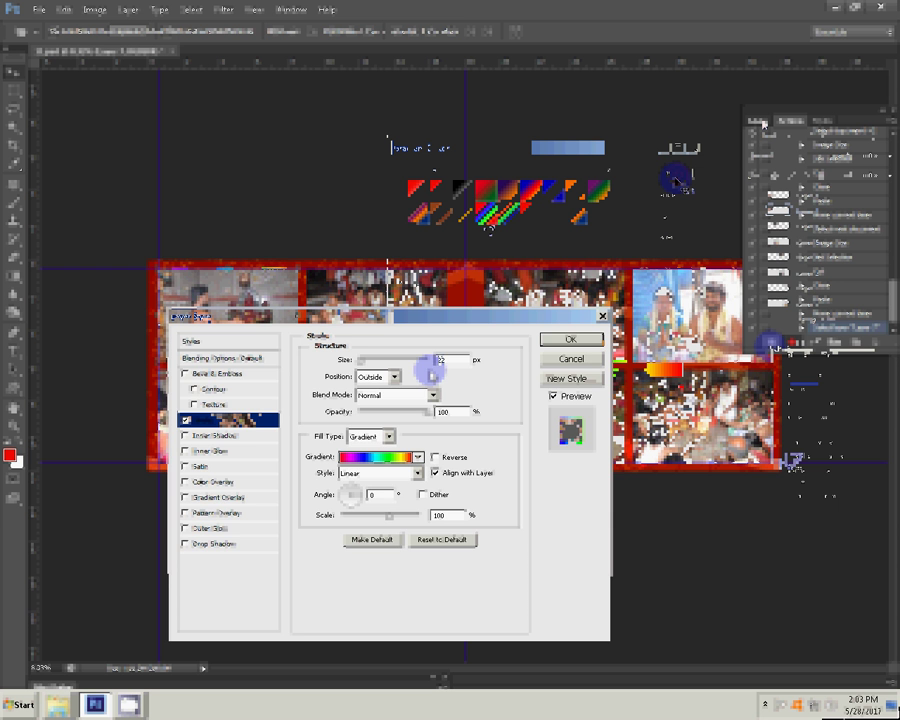
pyautogui.click(571, 340)
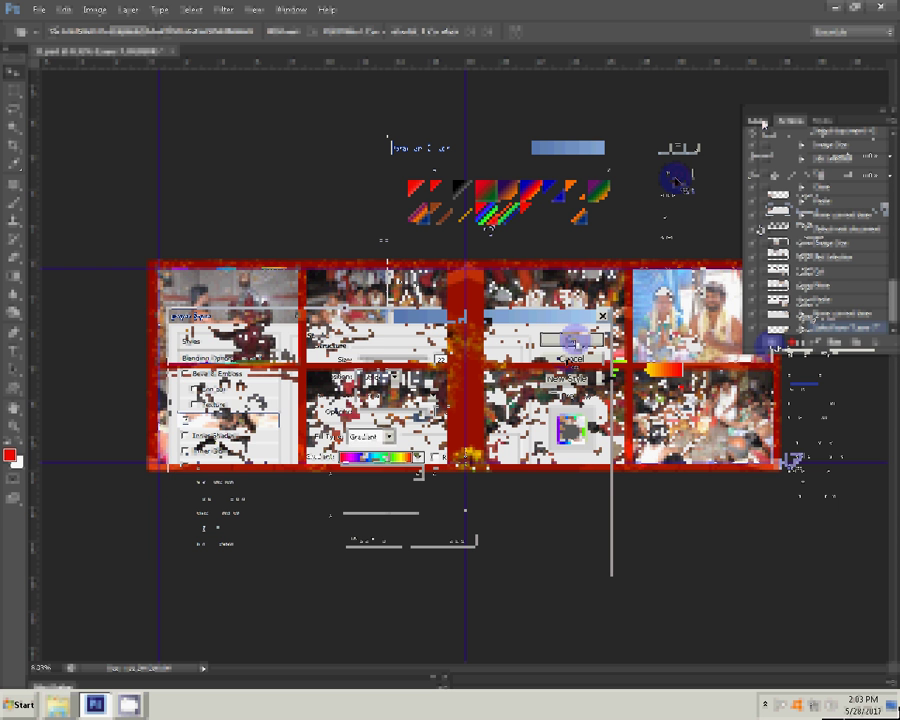
pyautogui.click(124, 10)
pyautogui.moveTo(150, 86)
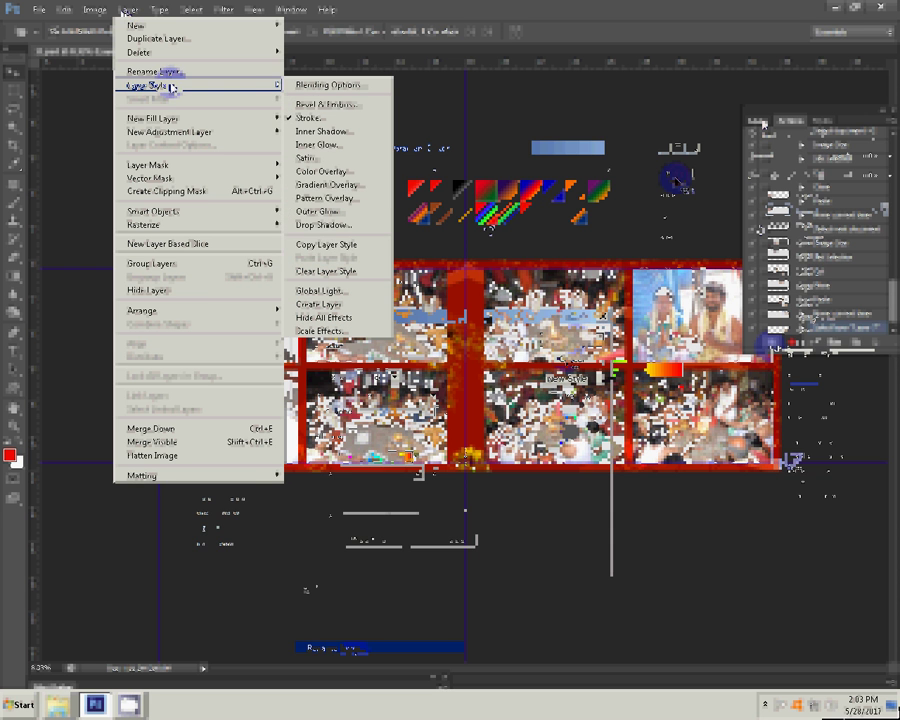
# Copy the stroke layer style and paste it onto Layer 6, Layer 8 and one more photo.
pyautogui.click(340, 244)
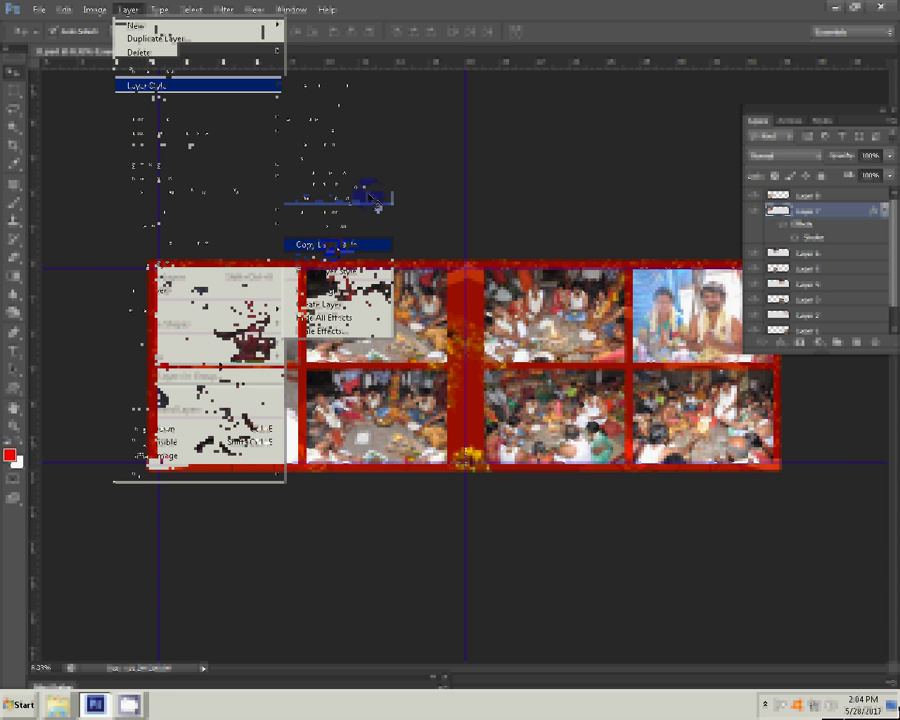
pyautogui.rightClick(862, 258)
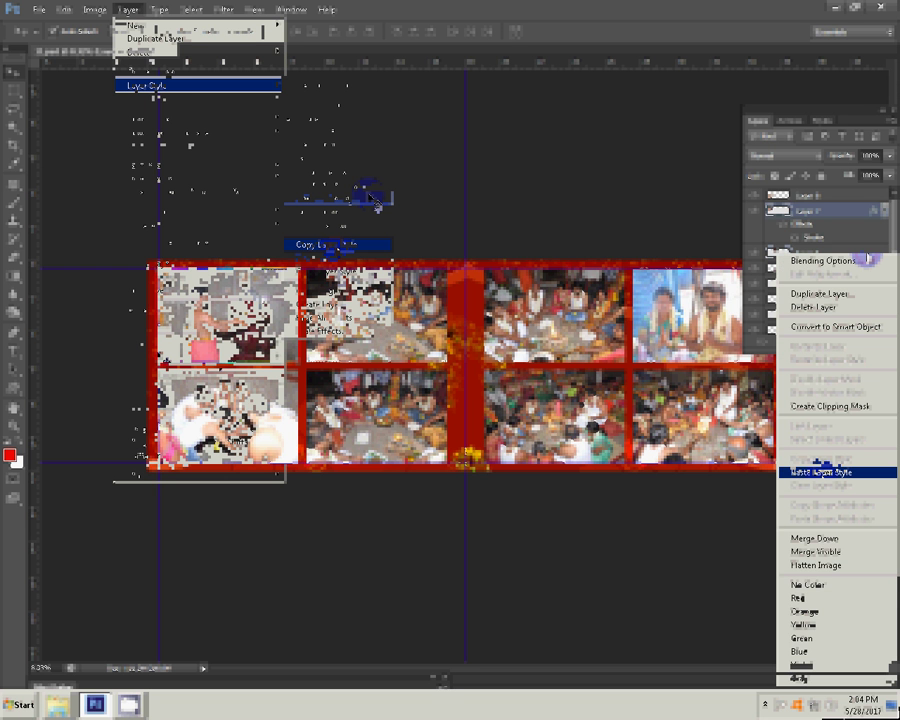
pyautogui.press('Return')
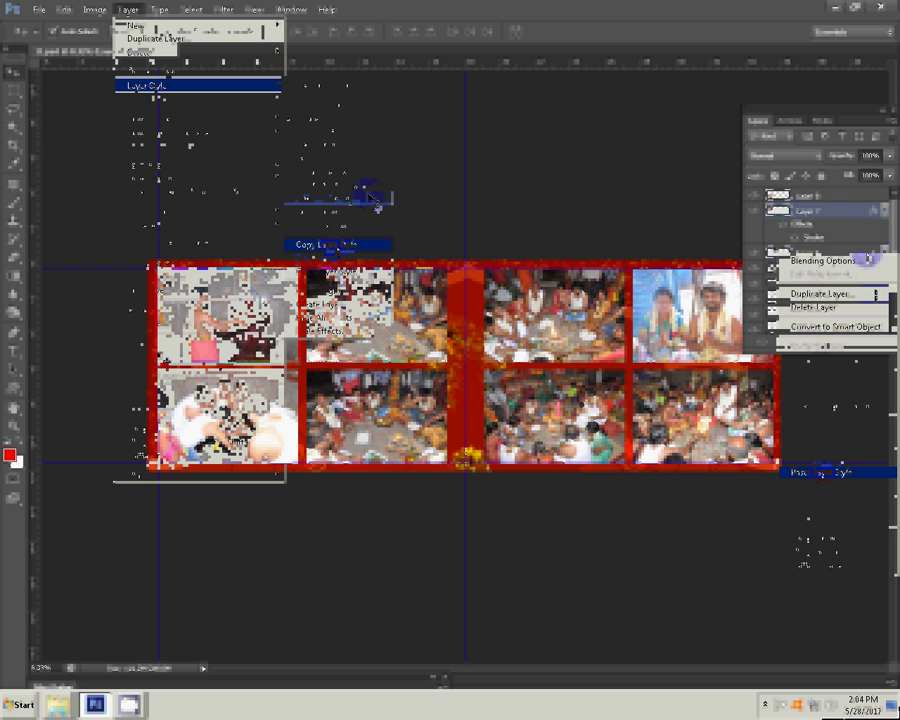
pyautogui.rightClick(862, 198)
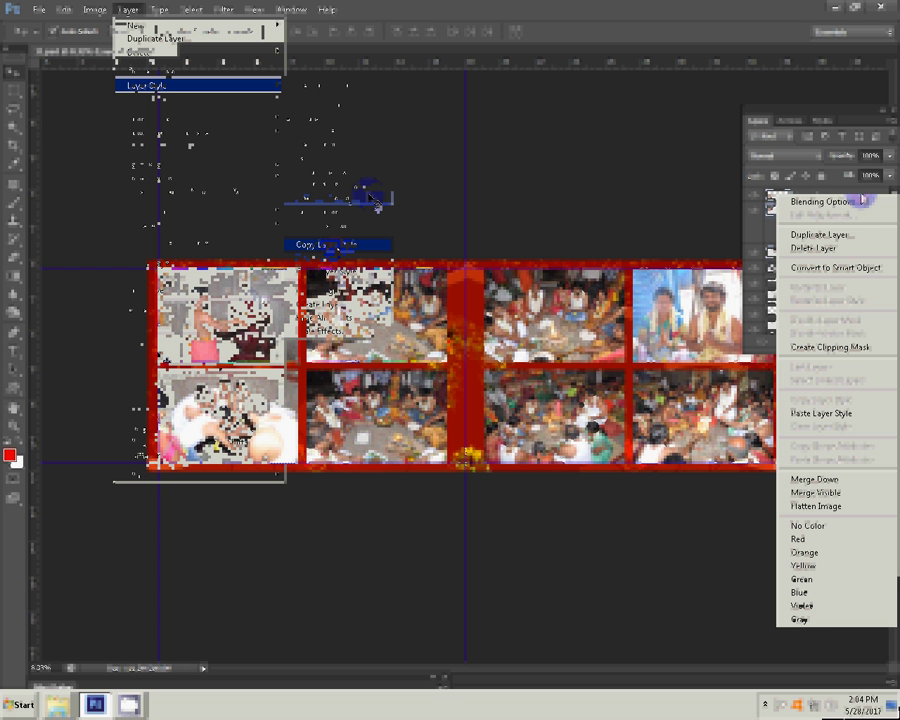
pyautogui.click(824, 413)
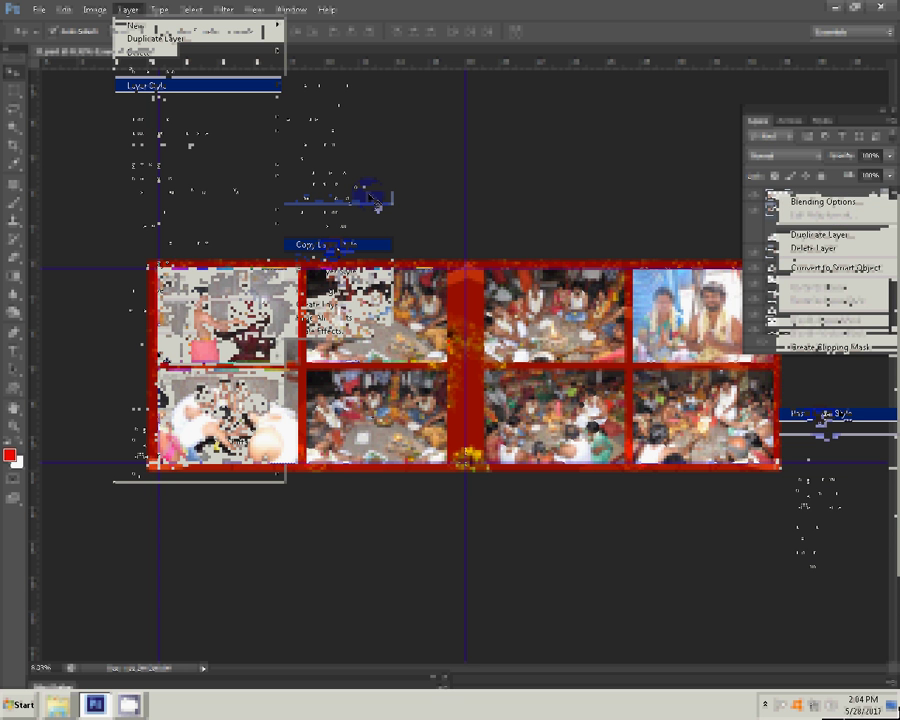
pyautogui.rightClick(822, 415)
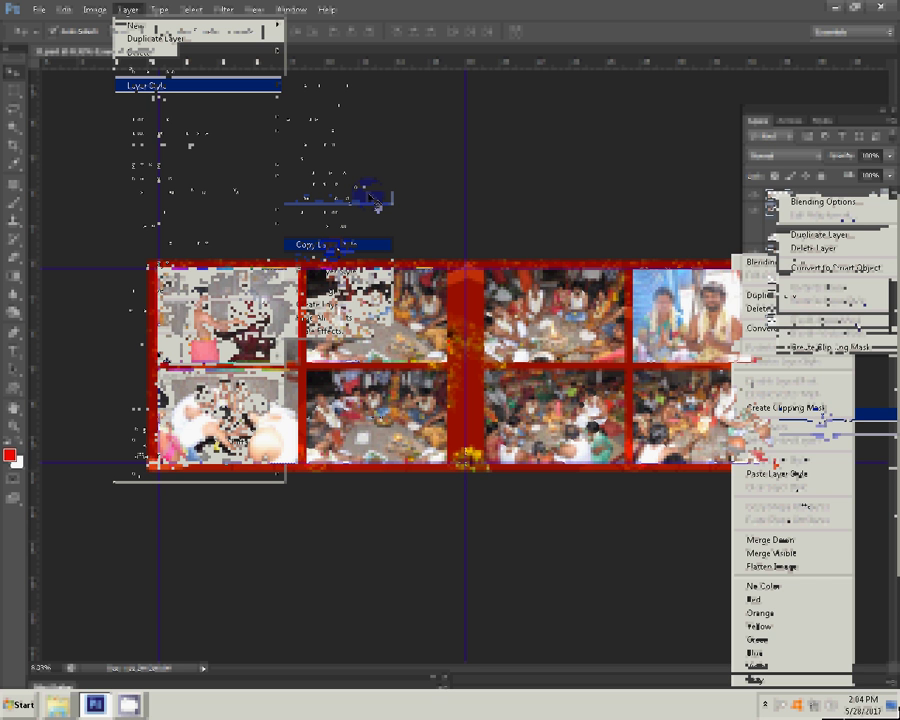
pyautogui.click(771, 473)
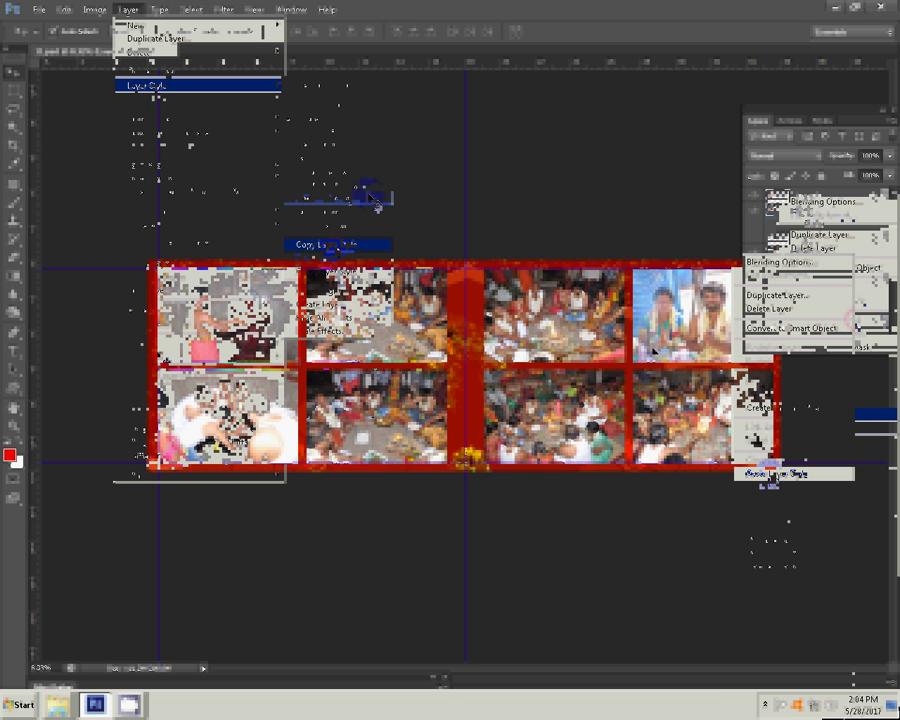
# Paste the rainbow stroke style onto the remaining photo layers, ending with Layer 1.
pyautogui.rightClick(870, 313)
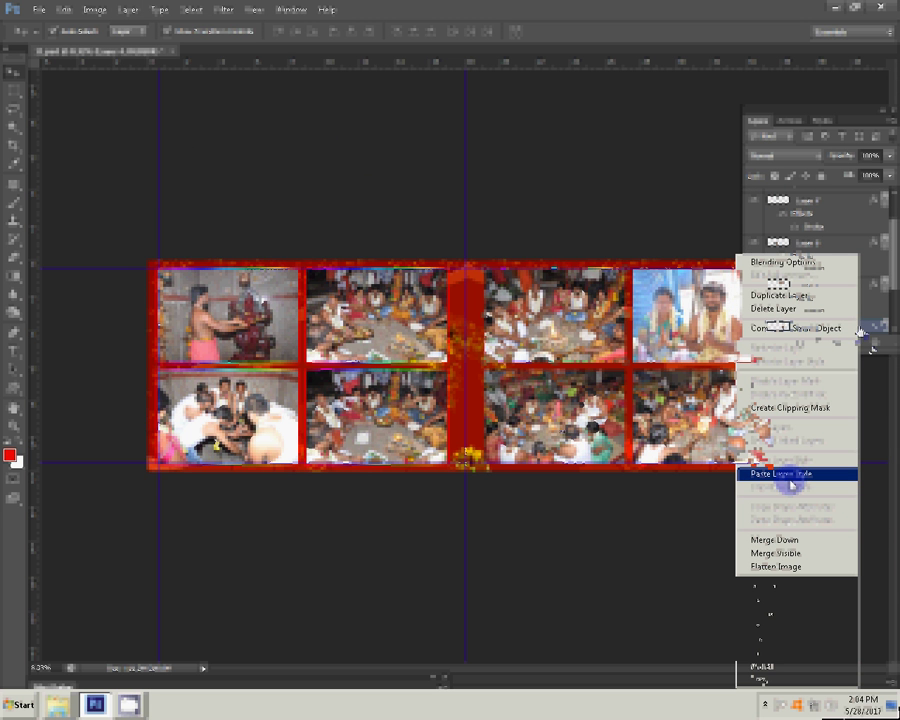
pyautogui.click(795, 474)
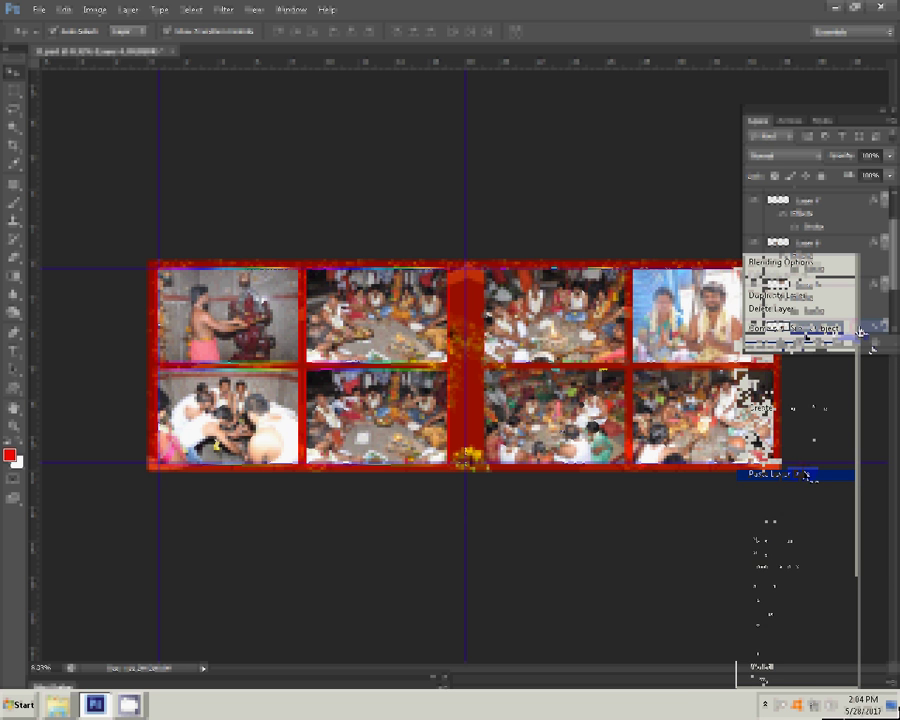
pyautogui.rightClick(826, 335)
pyautogui.click(795, 474)
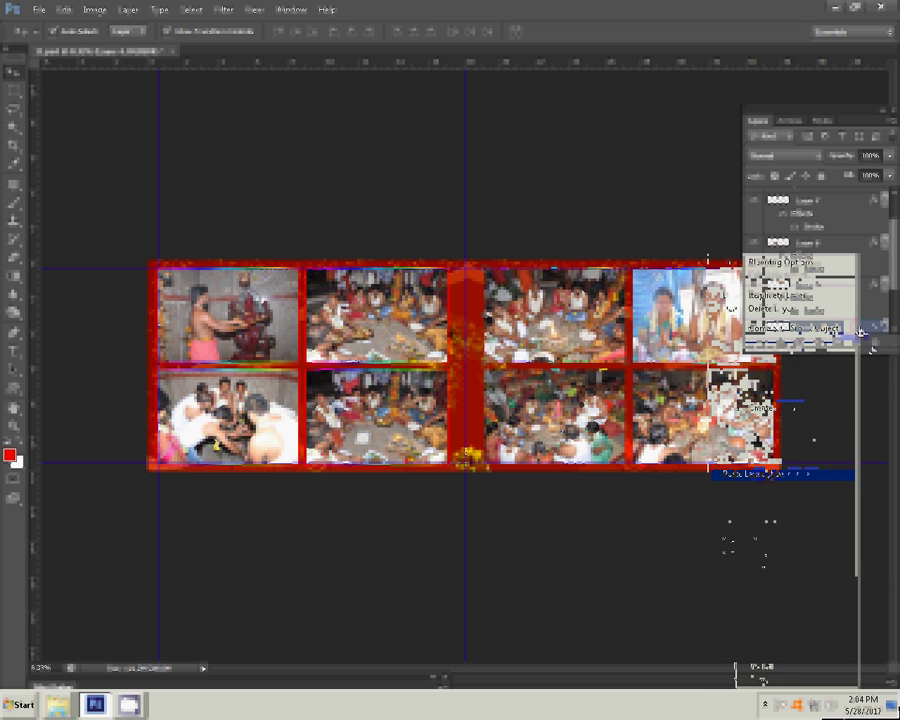
pyautogui.rightClick(866, 308)
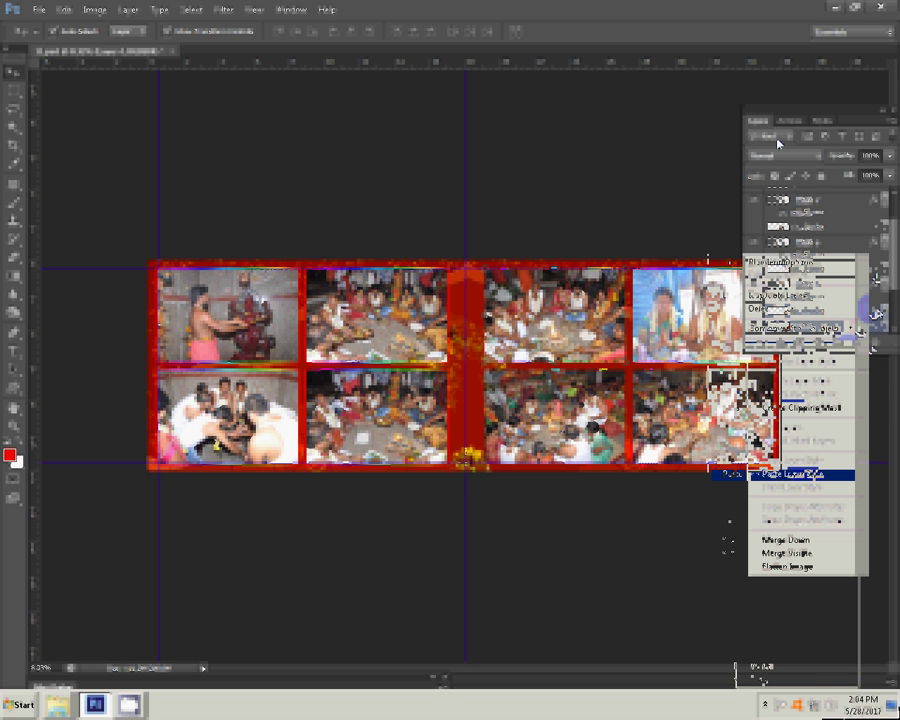
pyautogui.click(800, 475)
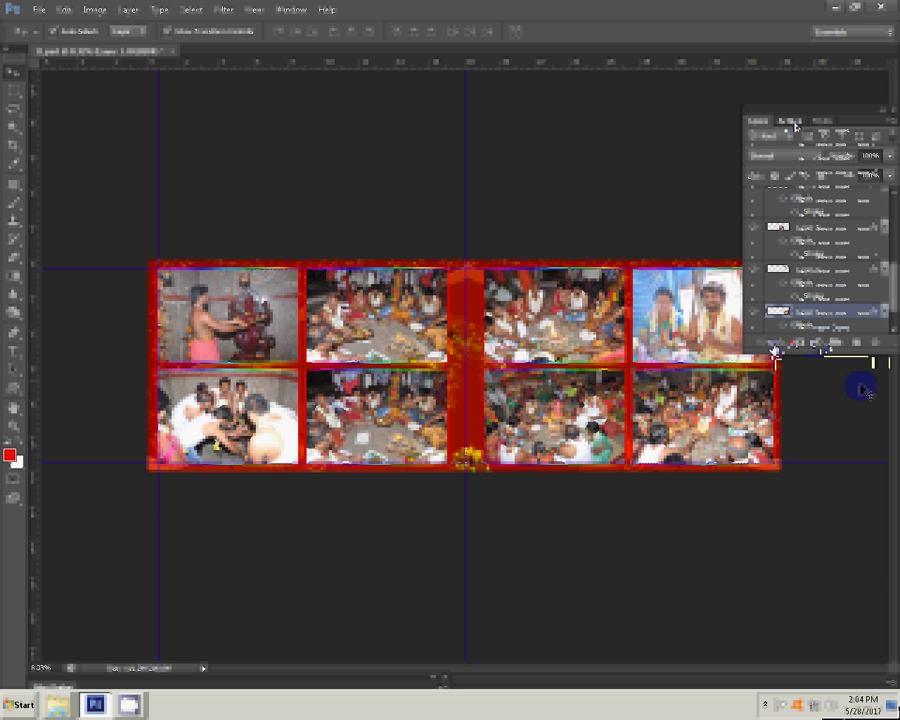
# Choose Save Actions from the Actions panel menu for the recorded action set.
pyautogui.click(886, 124)
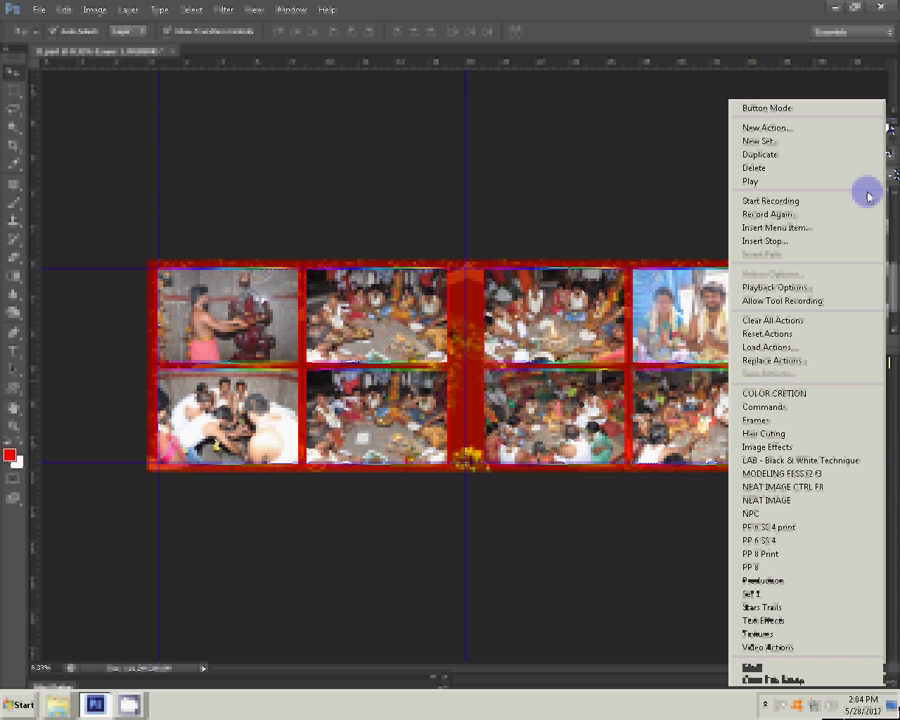
pyautogui.click(587, 161)
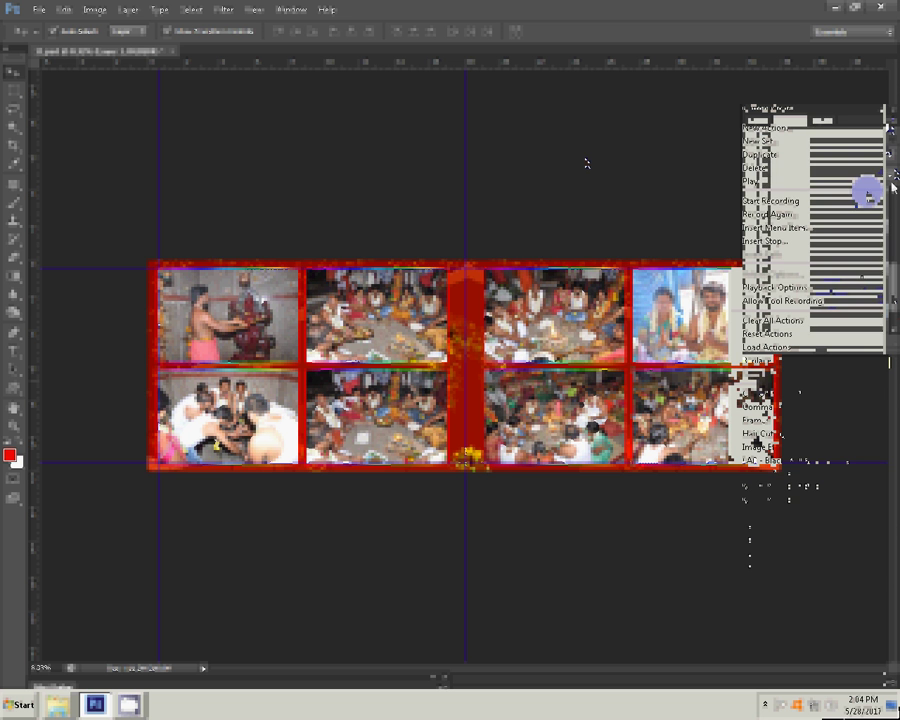
pyautogui.click(884, 151)
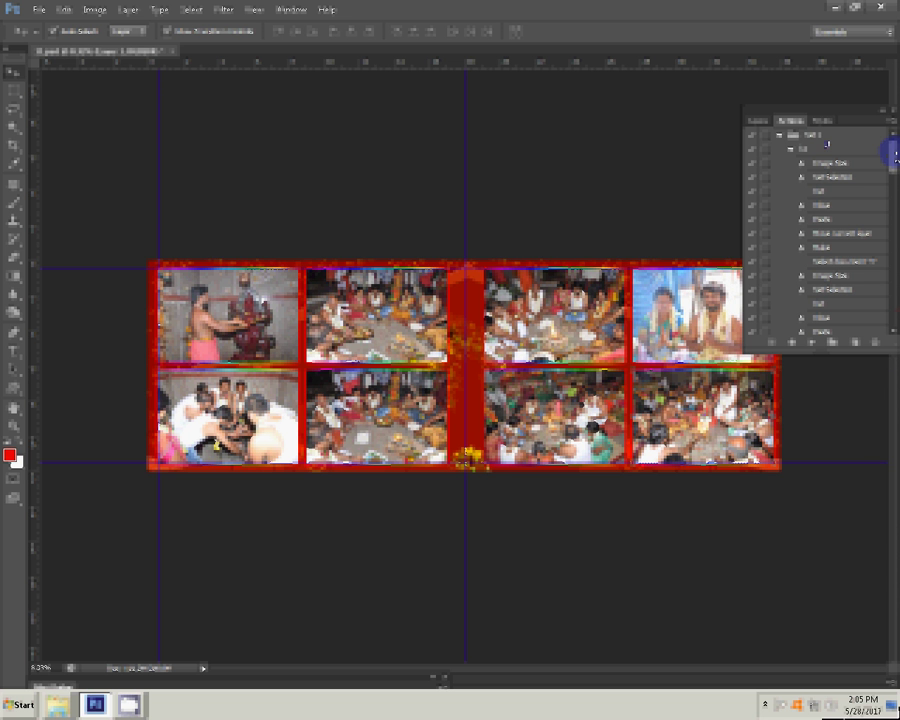
pyautogui.click(892, 124)
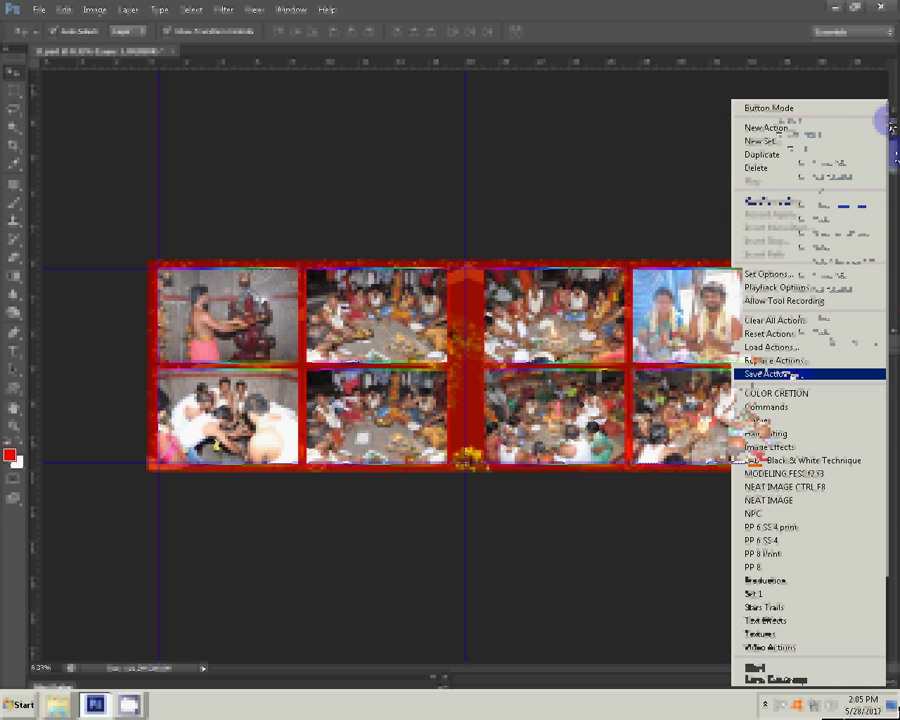
pyautogui.click(642, 229)
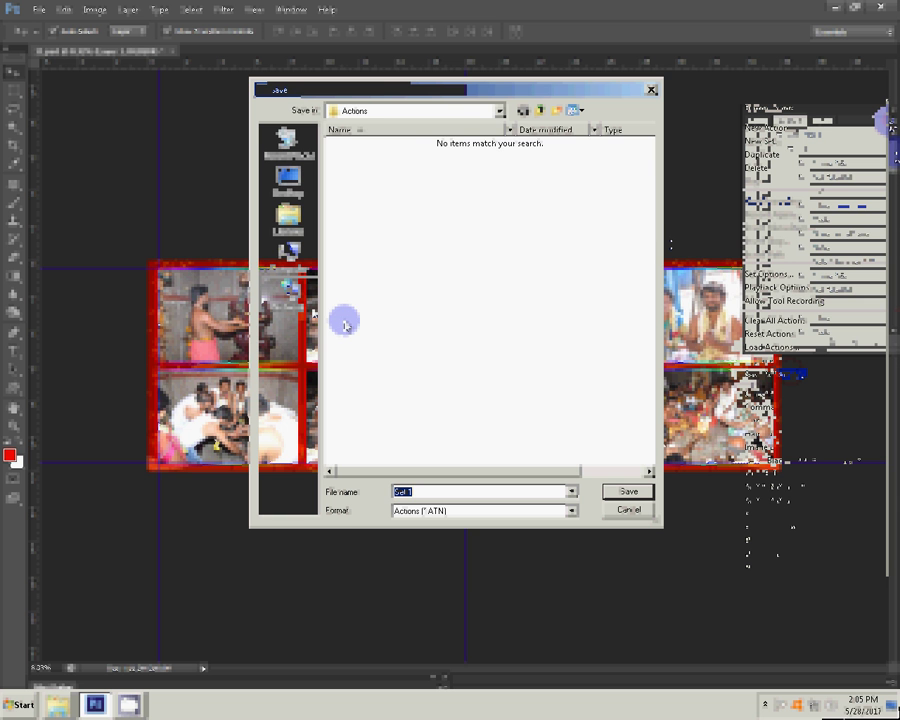
# Browse to LOCAL DISK (D:) > Software and save the actions file as k1.
pyautogui.click(300, 250)
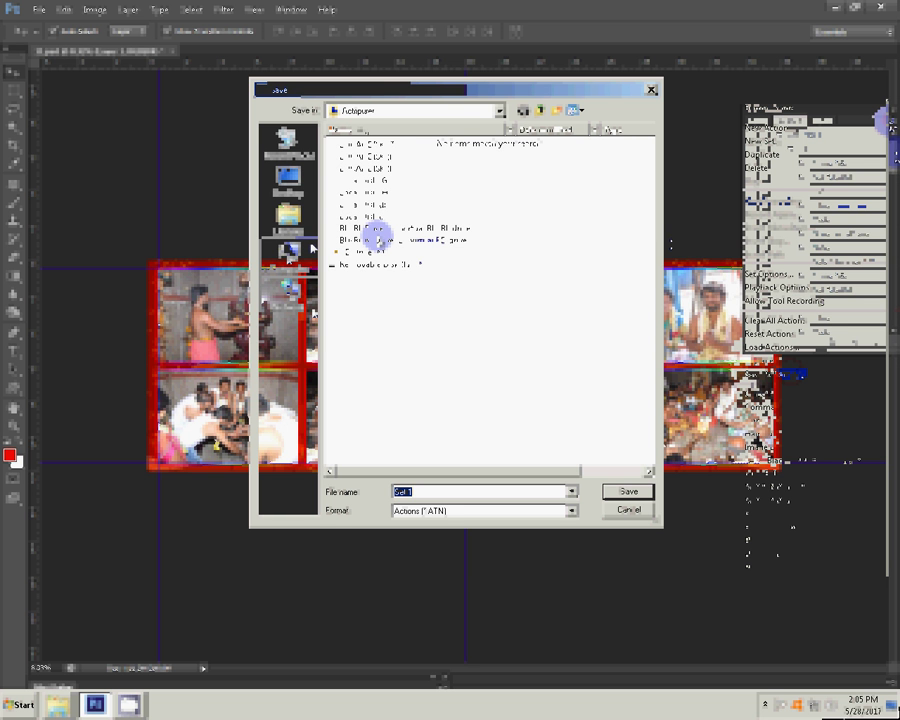
pyautogui.hotkey('shift', 'Tab')
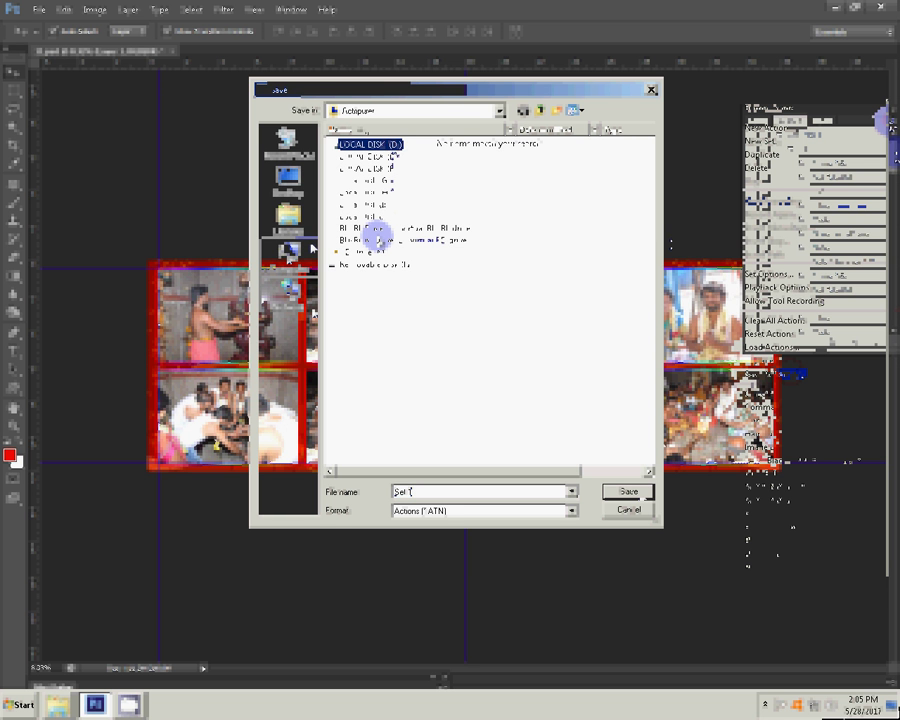
pyautogui.press('Return')
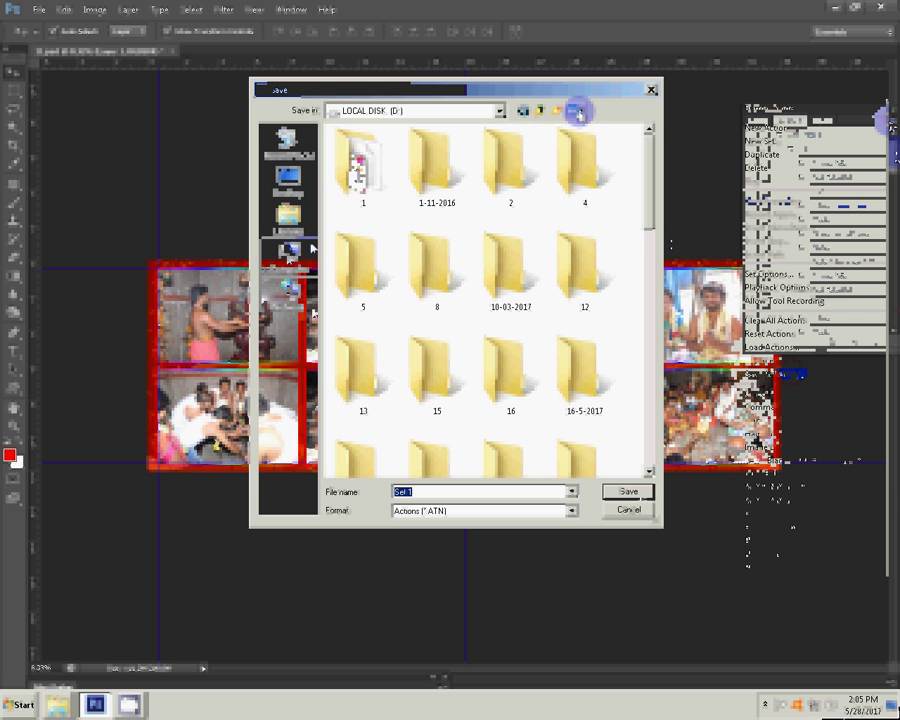
pyautogui.click(578, 110)
pyautogui.click(578, 110)
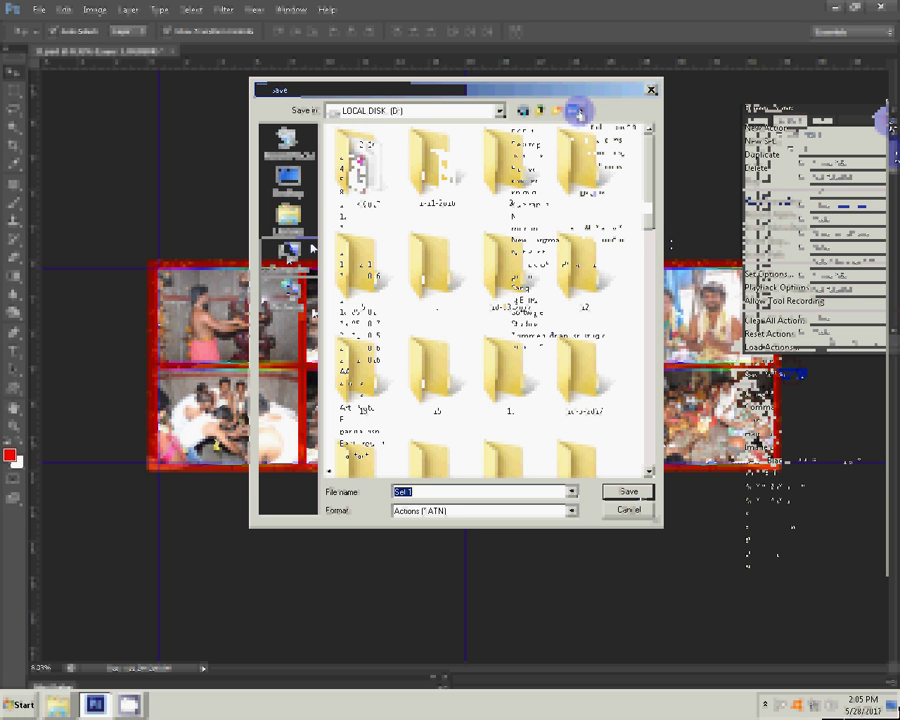
pyautogui.hotkey('shift', 'Tab')
pyautogui.press('Return')
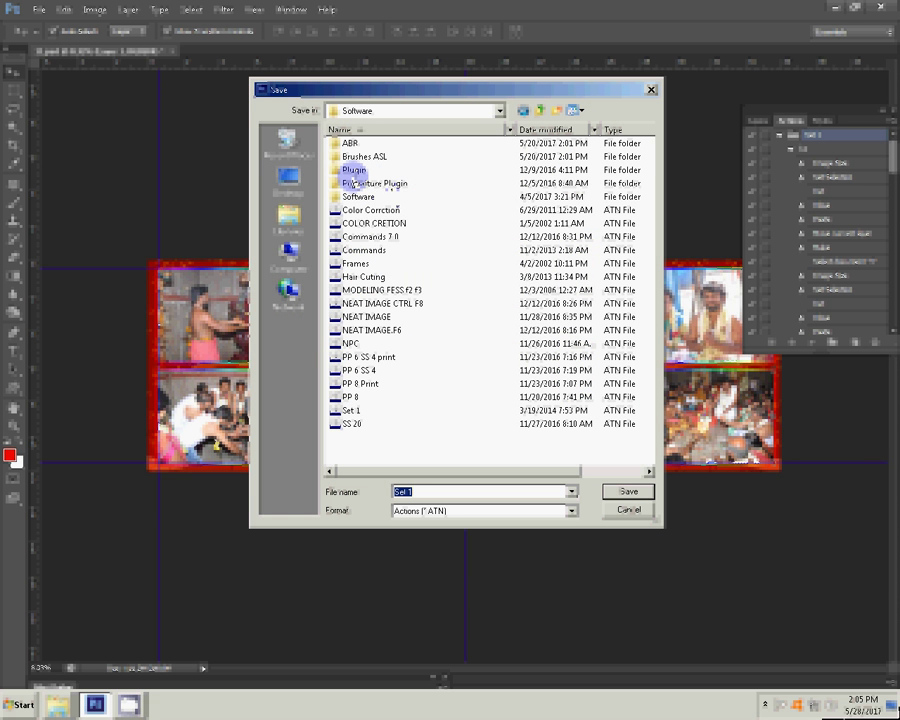
pyautogui.write('k')
pyautogui.write('1')
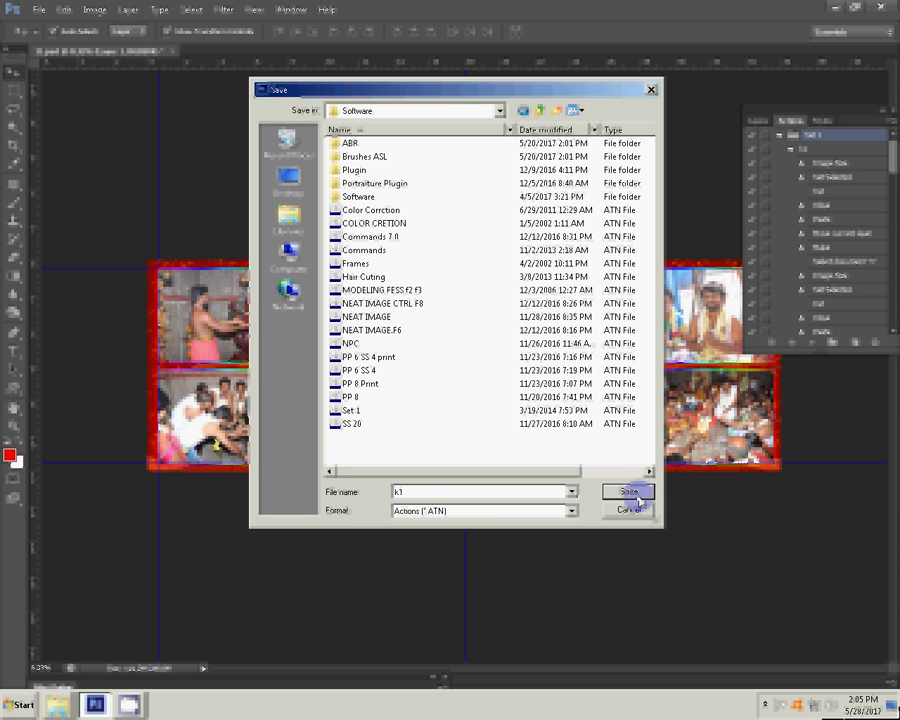
pyautogui.click(630, 492)
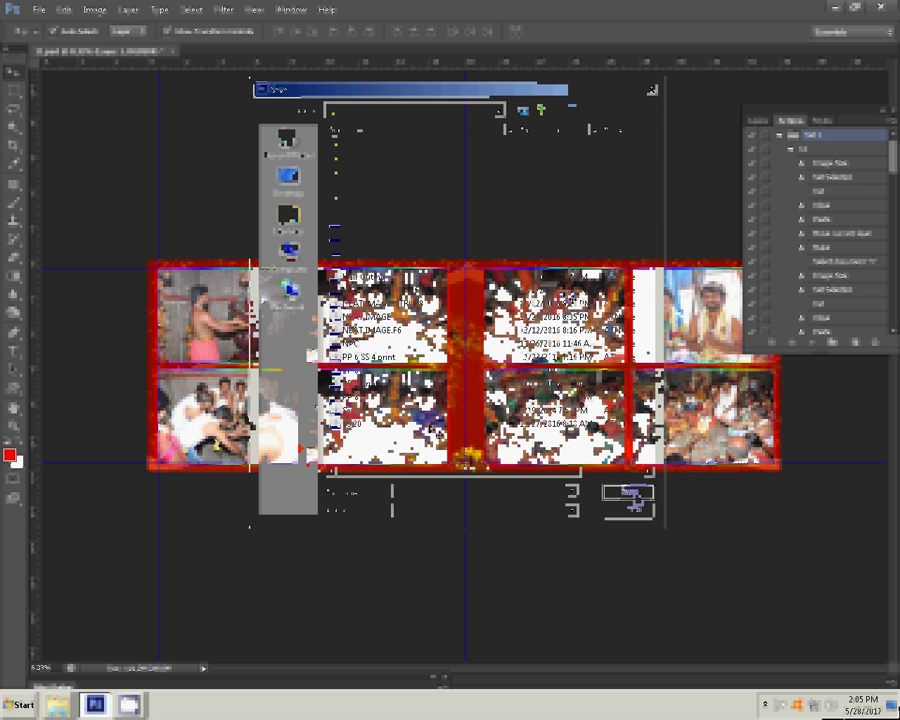
# Save the spread as layered PSD '12' in the project folder on Local Disk (G:).
pyautogui.click(38, 10)
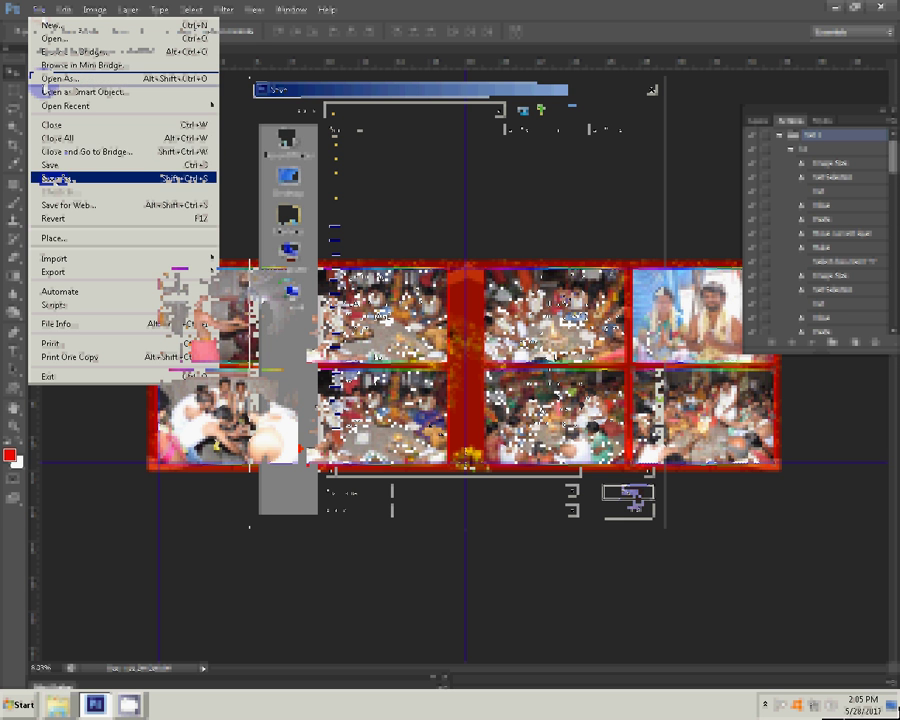
pyautogui.click(57, 178)
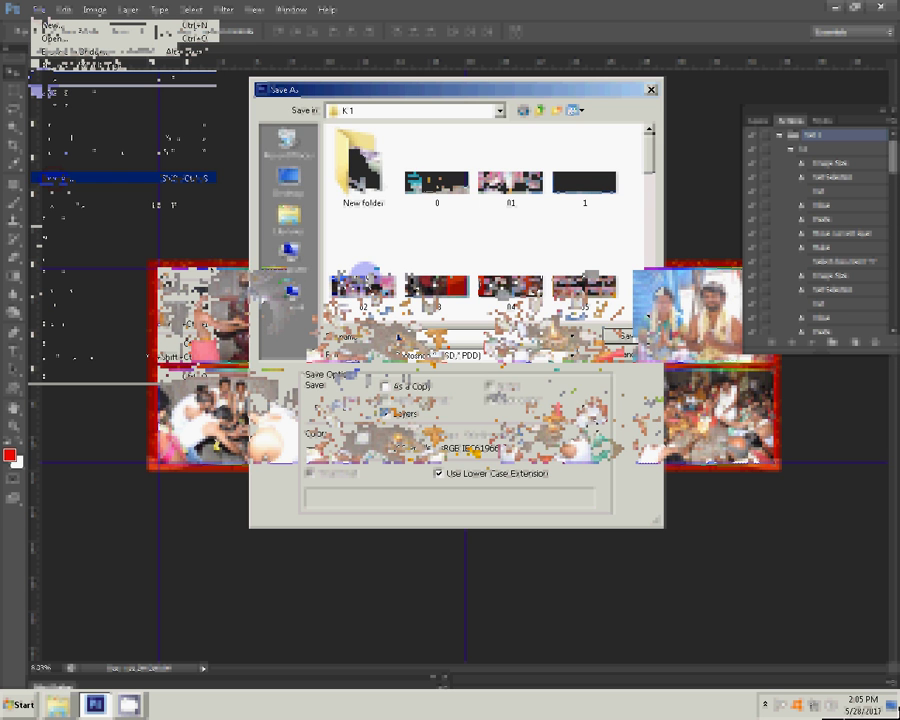
pyautogui.click(313, 272)
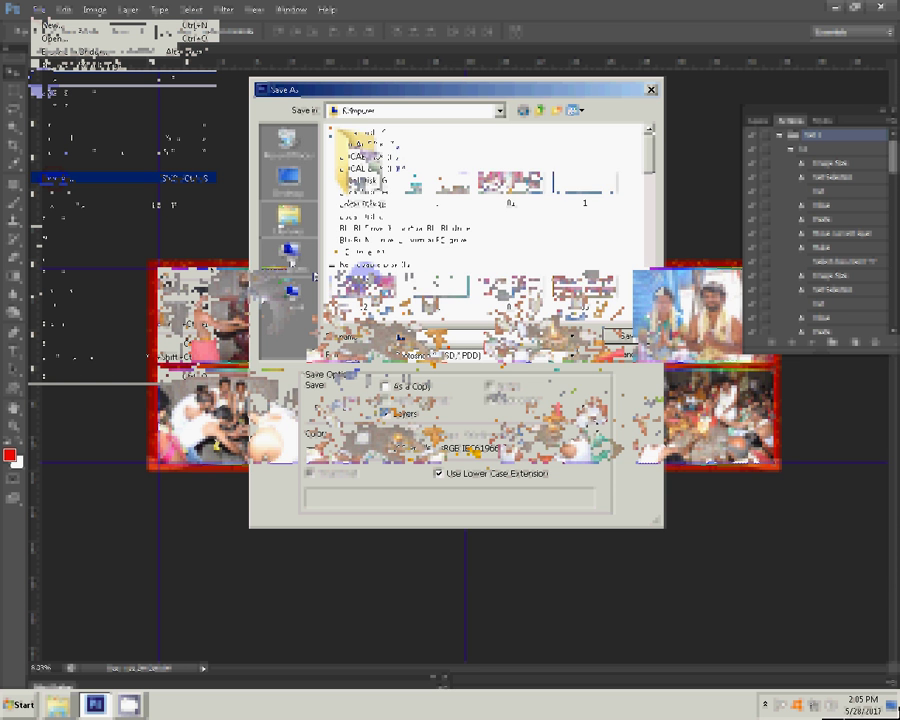
pyautogui.click(389, 186)
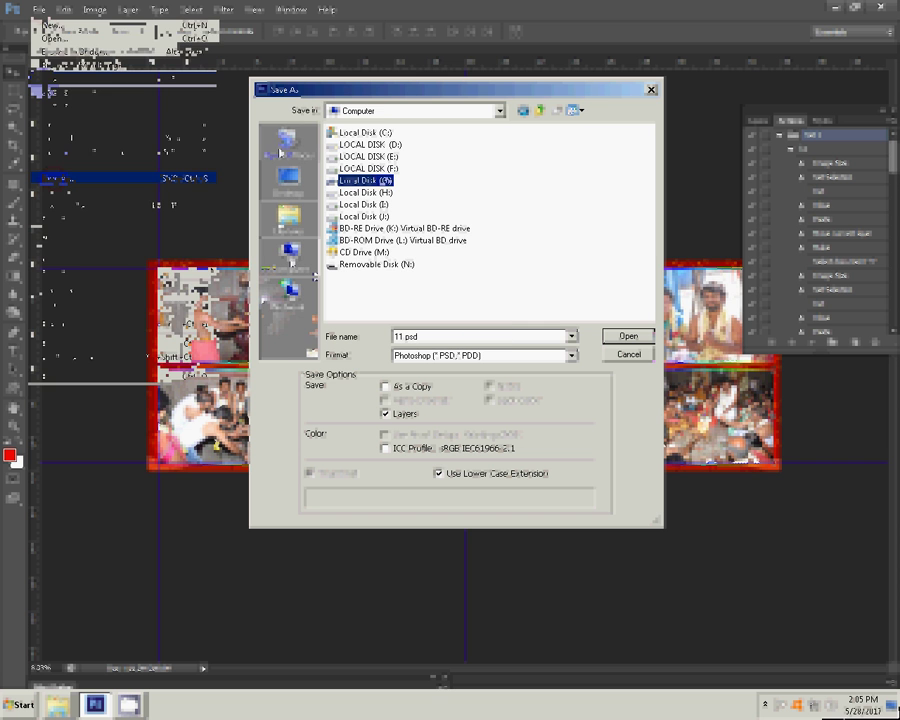
pyautogui.press('Return')
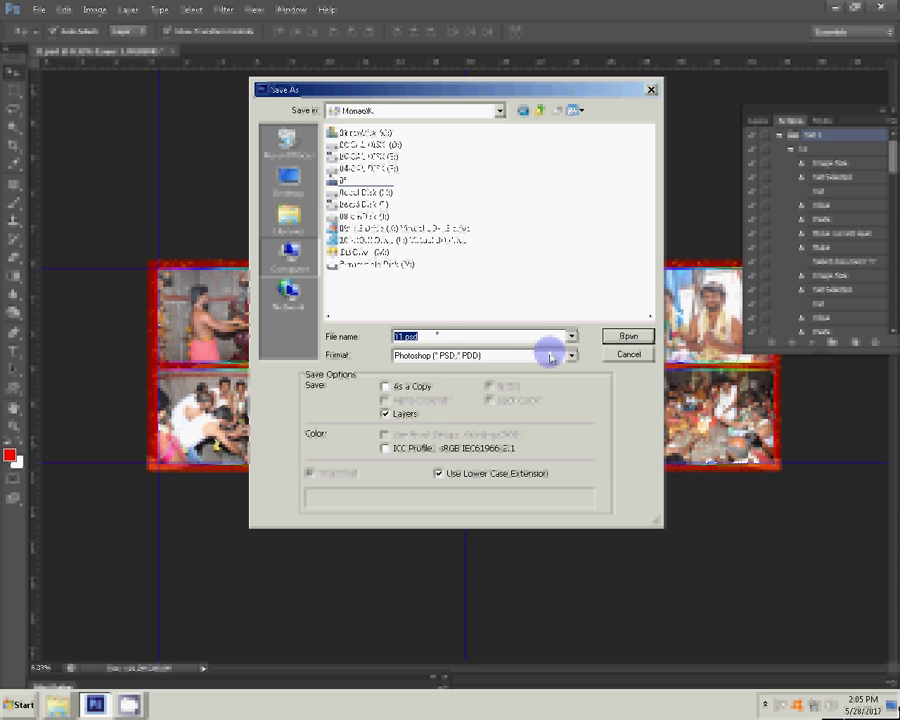
pyautogui.press('Return')
pyautogui.write('12')
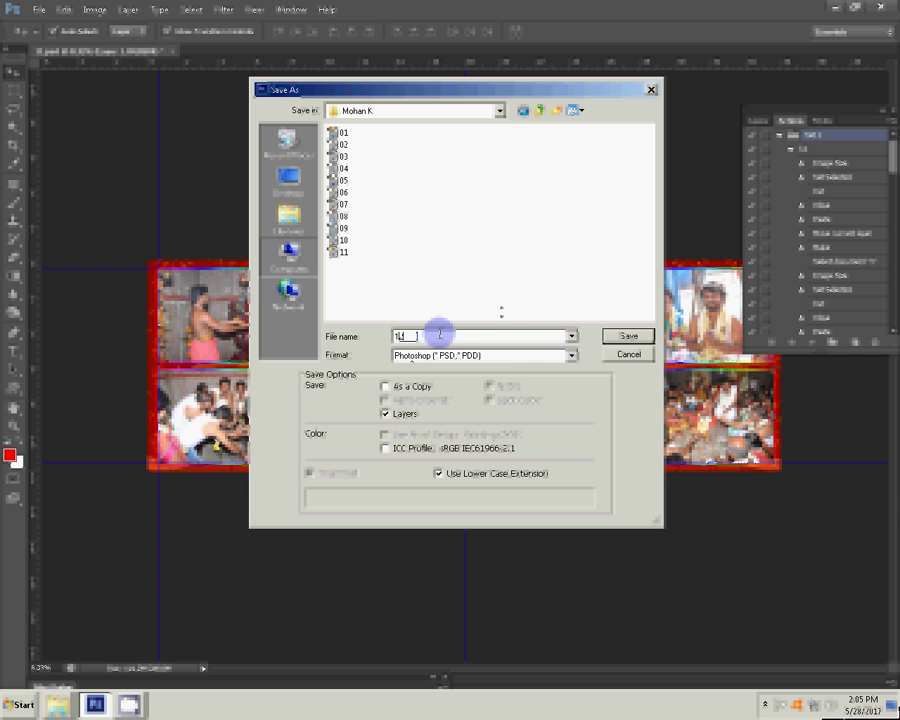
pyautogui.press('Return')
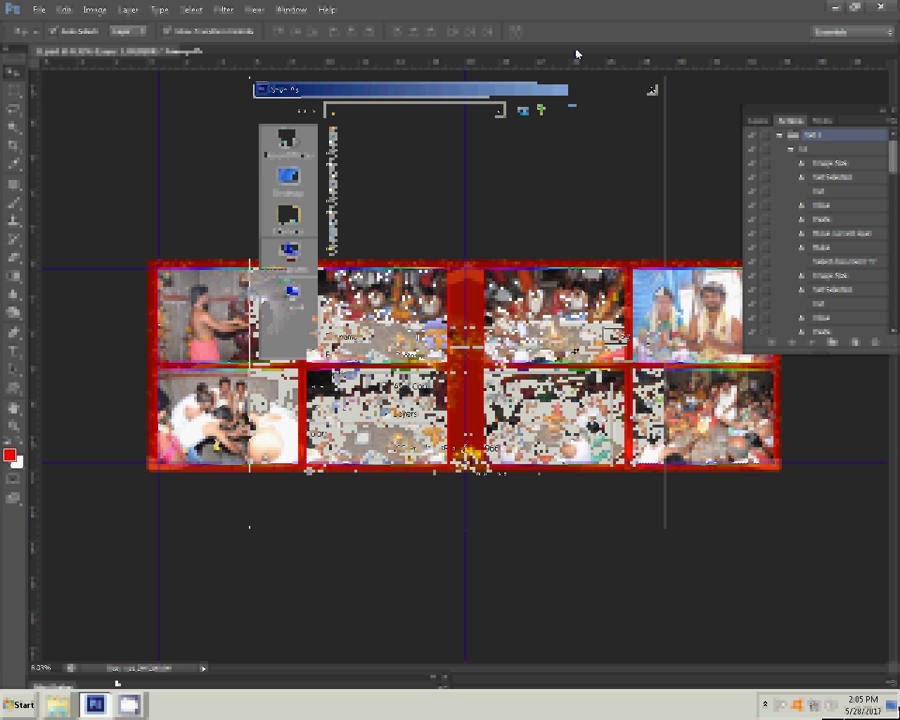
pyautogui.click(131, 705)
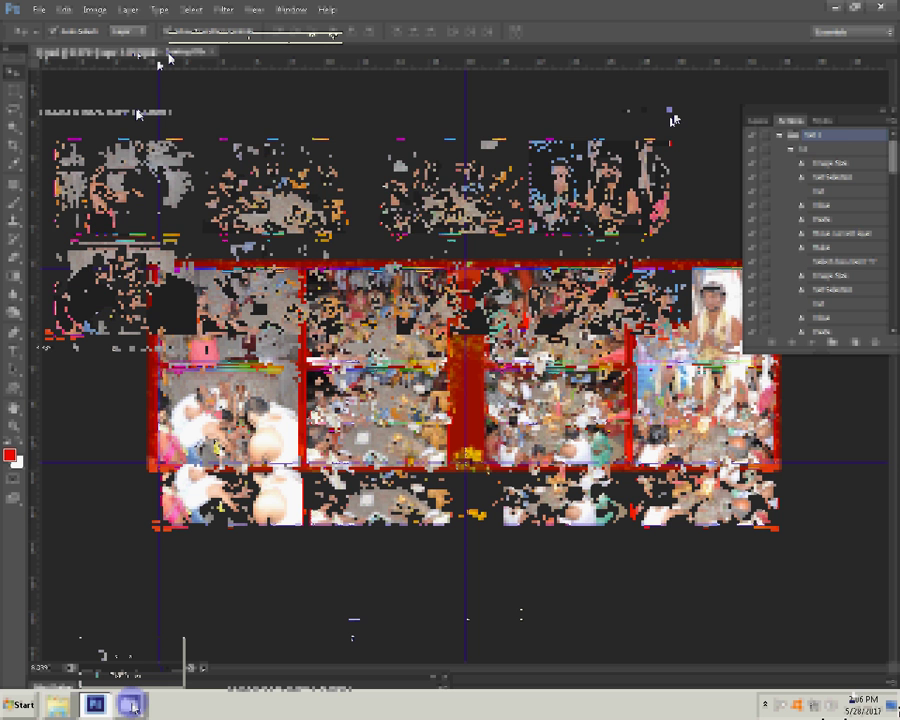
# Switch the Actions panel to Button Mode.
pyautogui.click(893, 128)
pyautogui.click(775, 105)
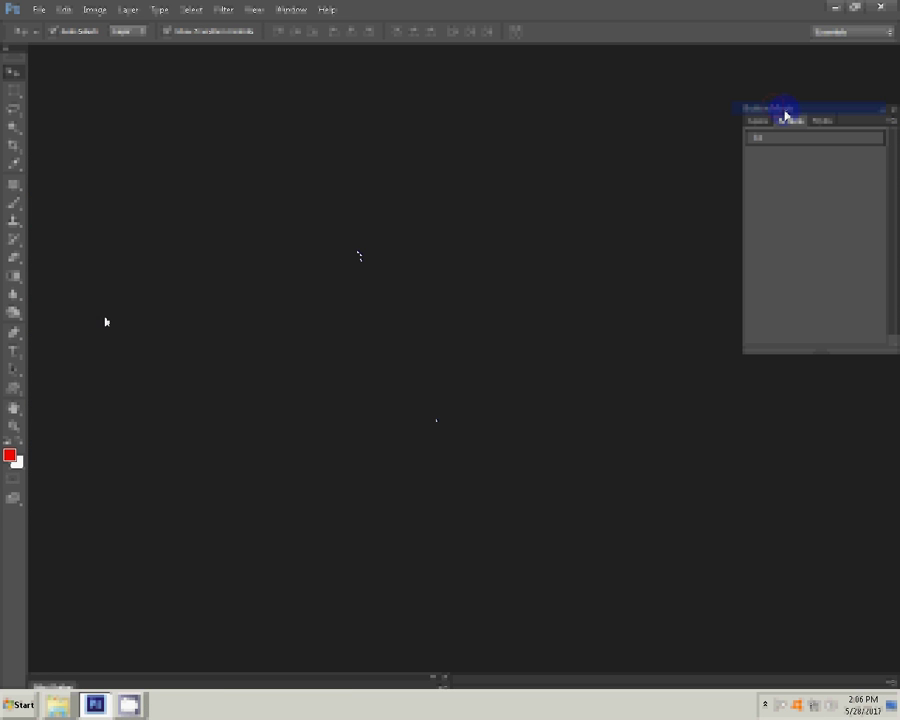
# Move the eight used photos into the Delete folder.
pyautogui.click(50, 686)
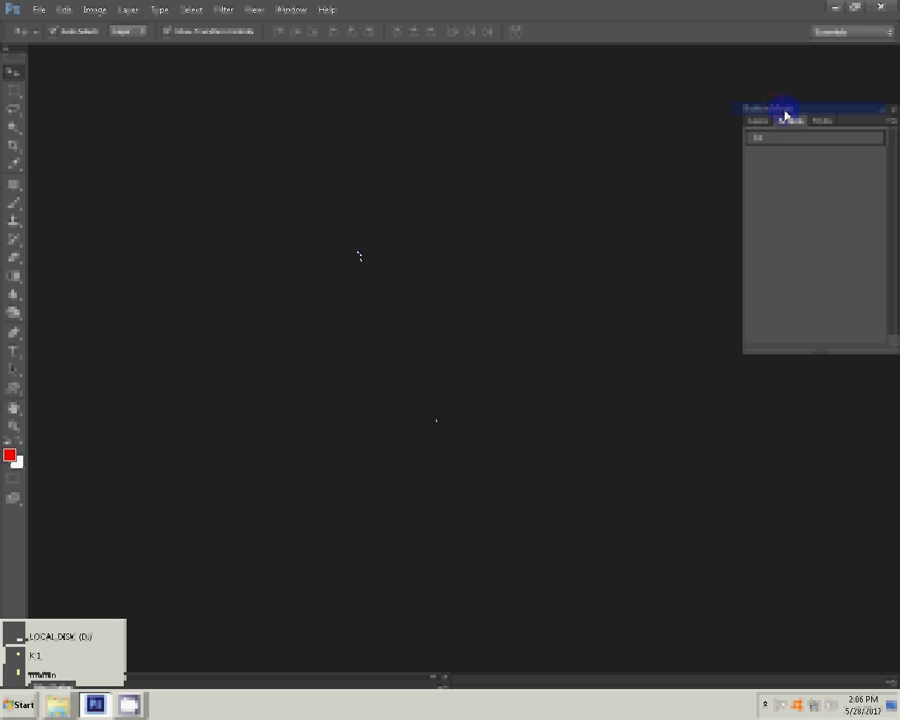
pyautogui.click(42, 676)
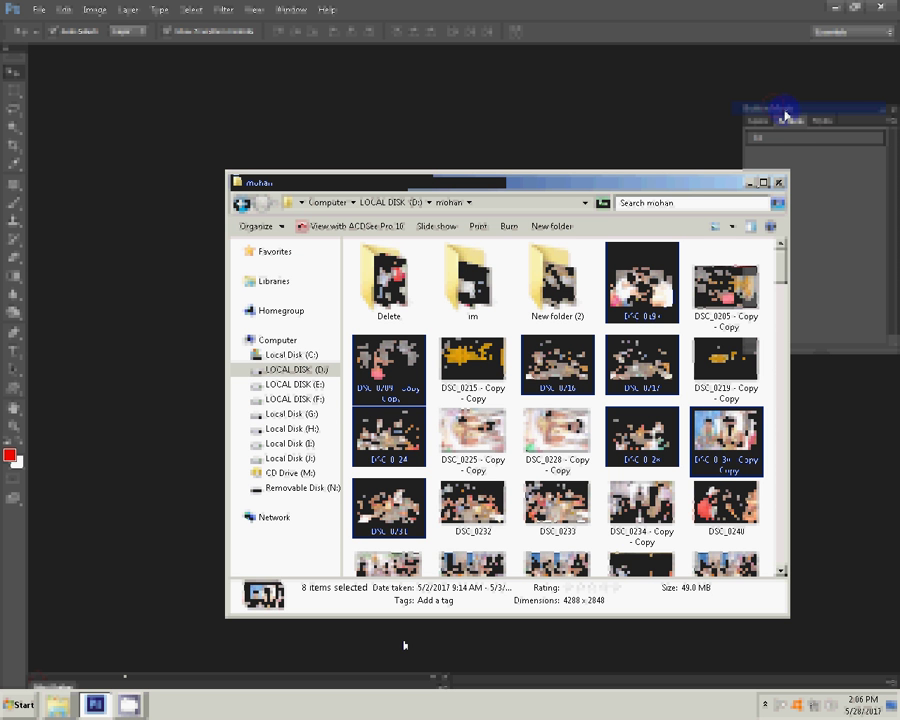
pyautogui.moveTo(390, 305); pyautogui.dragTo(390, 305)
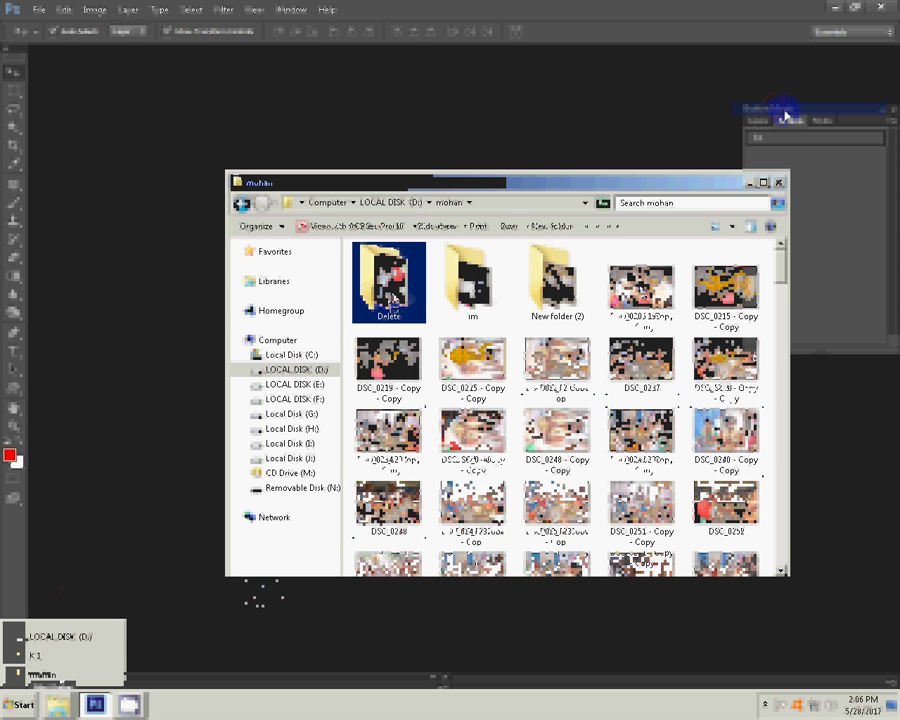
# Open file 12 from the K 1 folder in Photoshop.
pyautogui.click(54, 668)
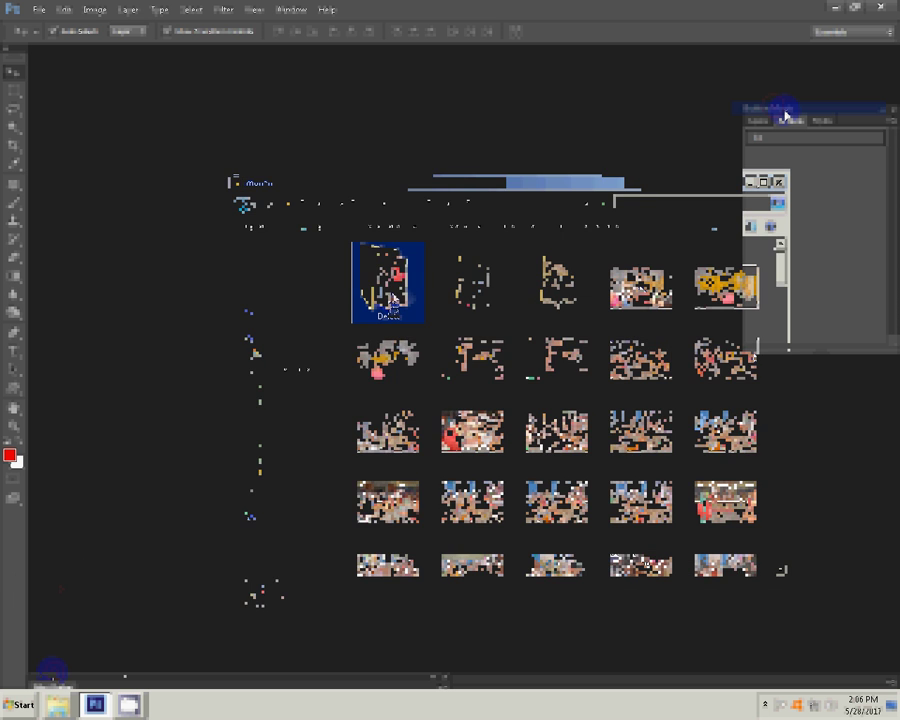
pyautogui.click(44, 660)
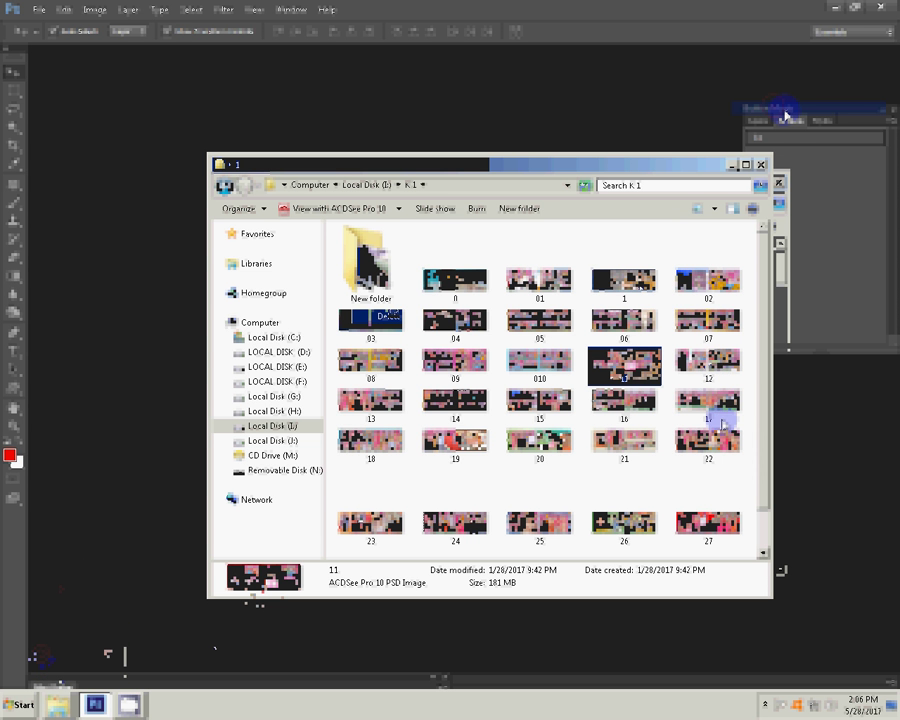
pyautogui.press('Right')
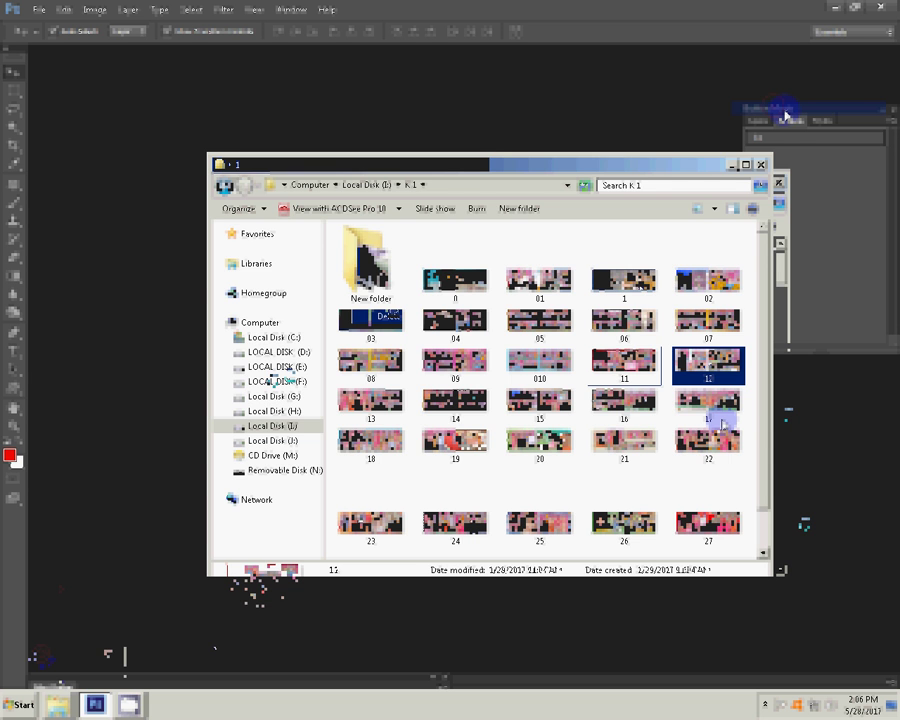
pyautogui.press('Return')
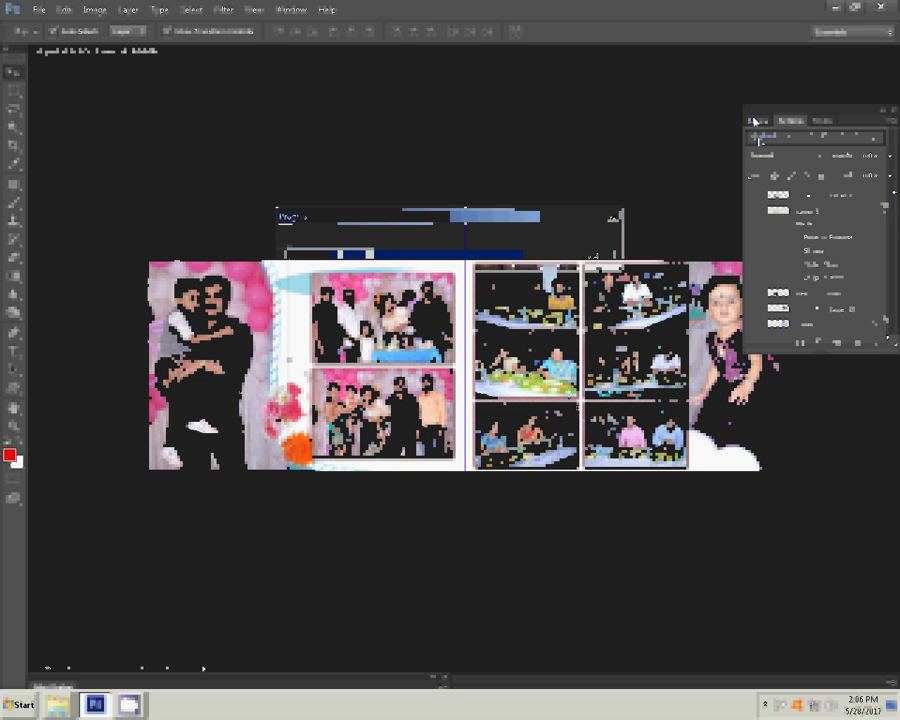
# Delete Layer 16 to remove the large couple photo from the left page.
pyautogui.click(872, 345)
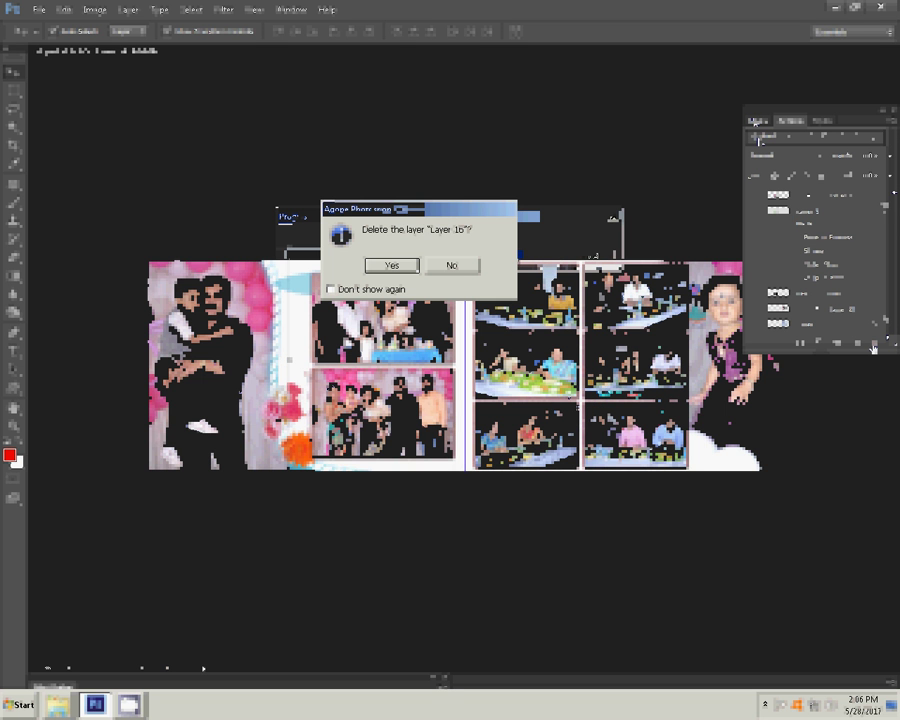
pyautogui.click(398, 267)
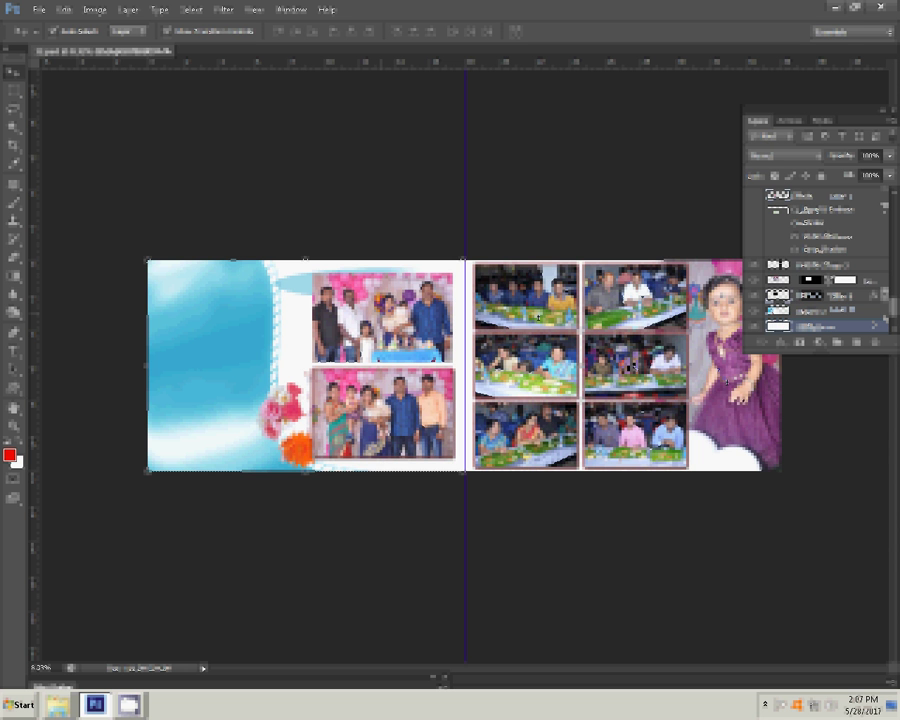
# Delete the girl's photo and the top-right grid photo, exposing the placeholder boxes.
pyautogui.press('Delete')
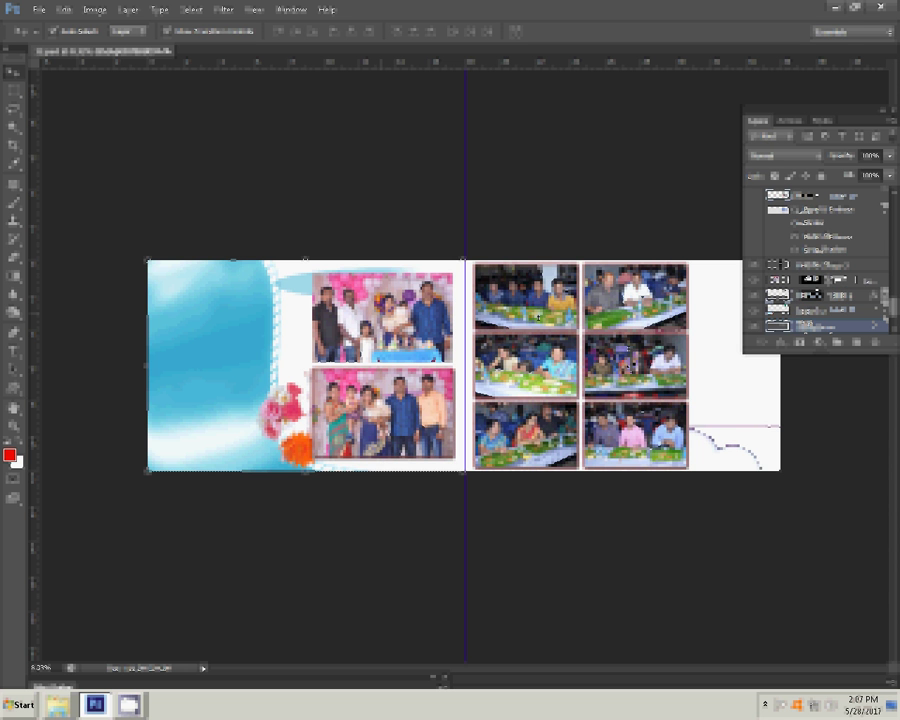
pyautogui.hotkey('ctrl', 'd')
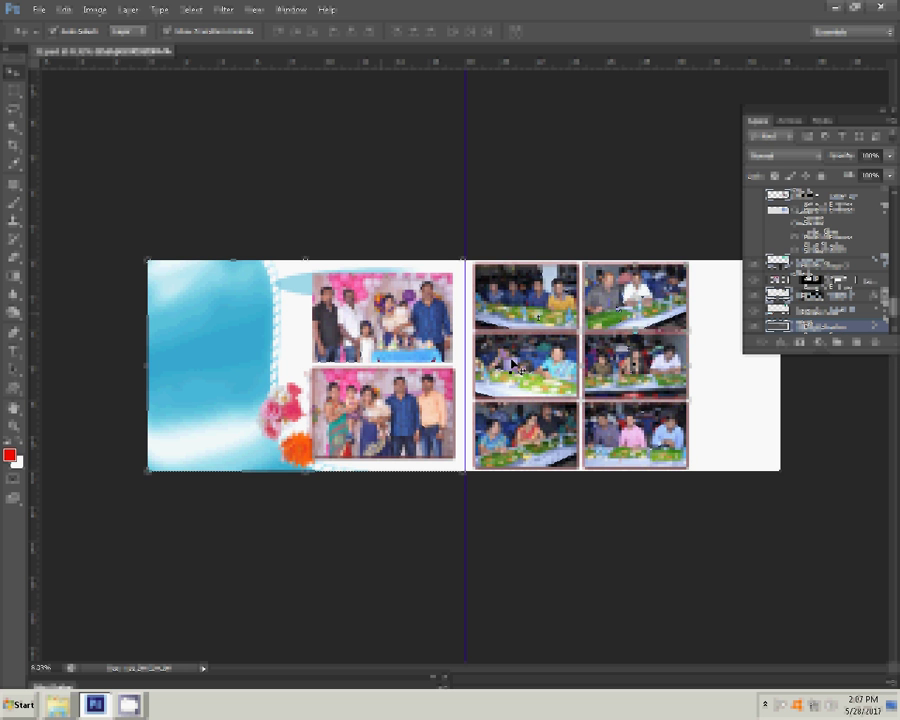
pyautogui.press('Delete')
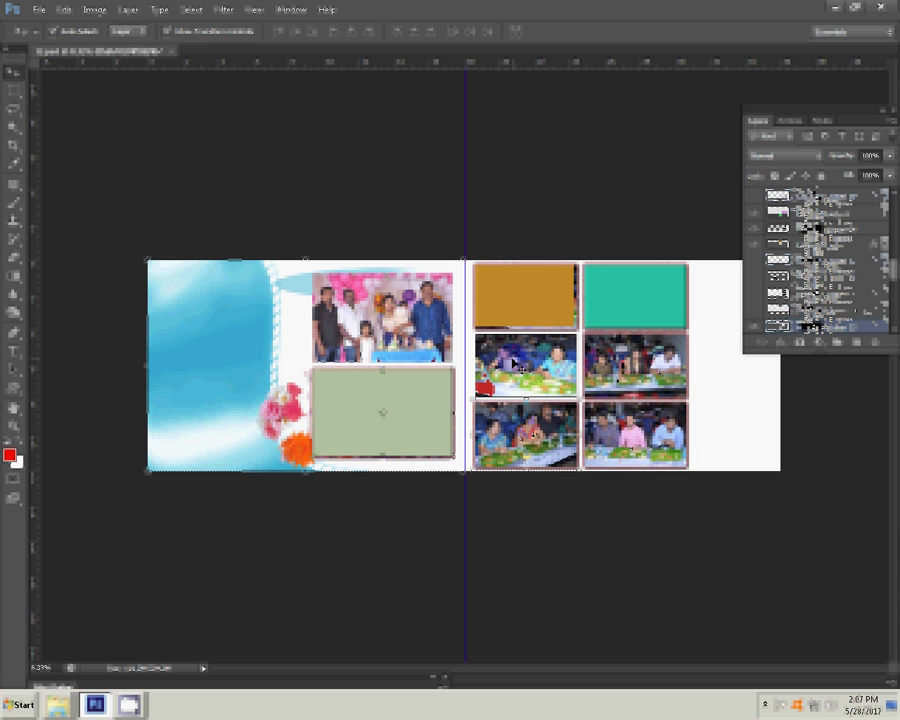
# Turn the middle-left grid photo into a black placeholder box.
pyautogui.click(623, 378)
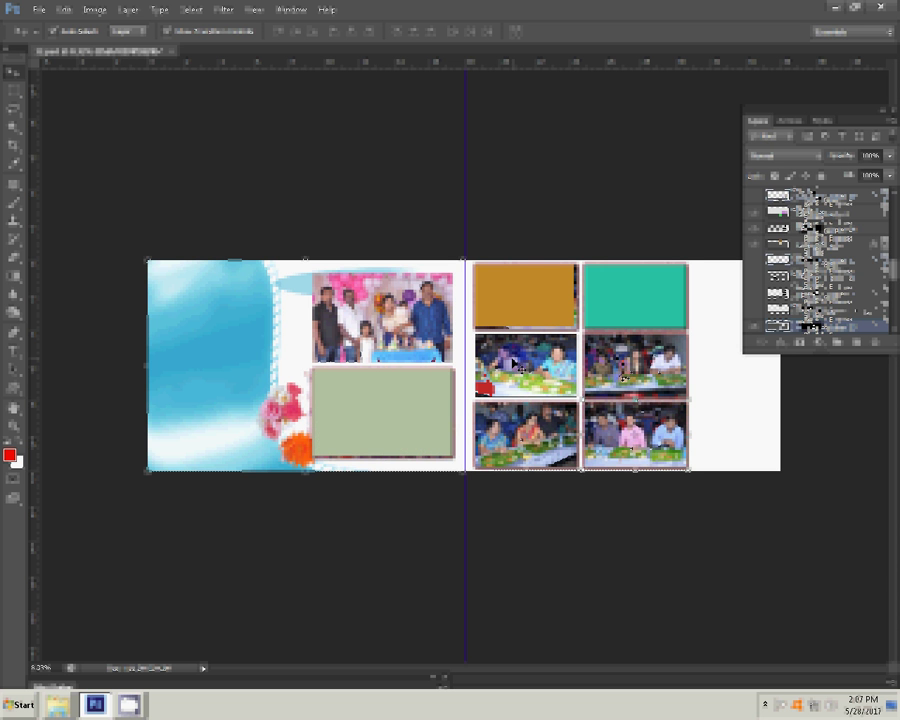
pyautogui.press('Delete')
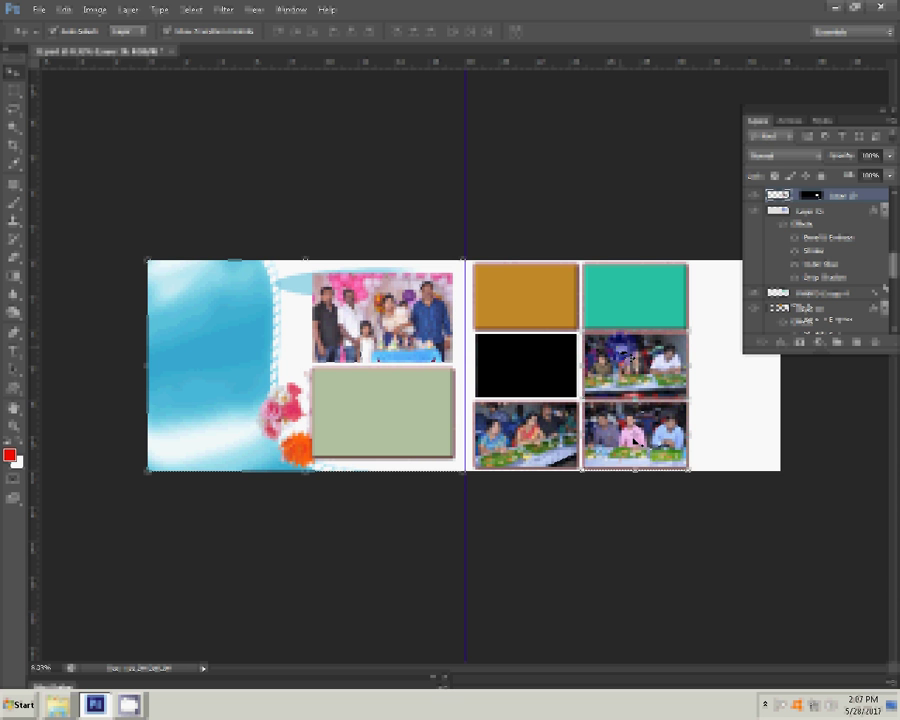
pyautogui.scroll(-2, 885, 288)
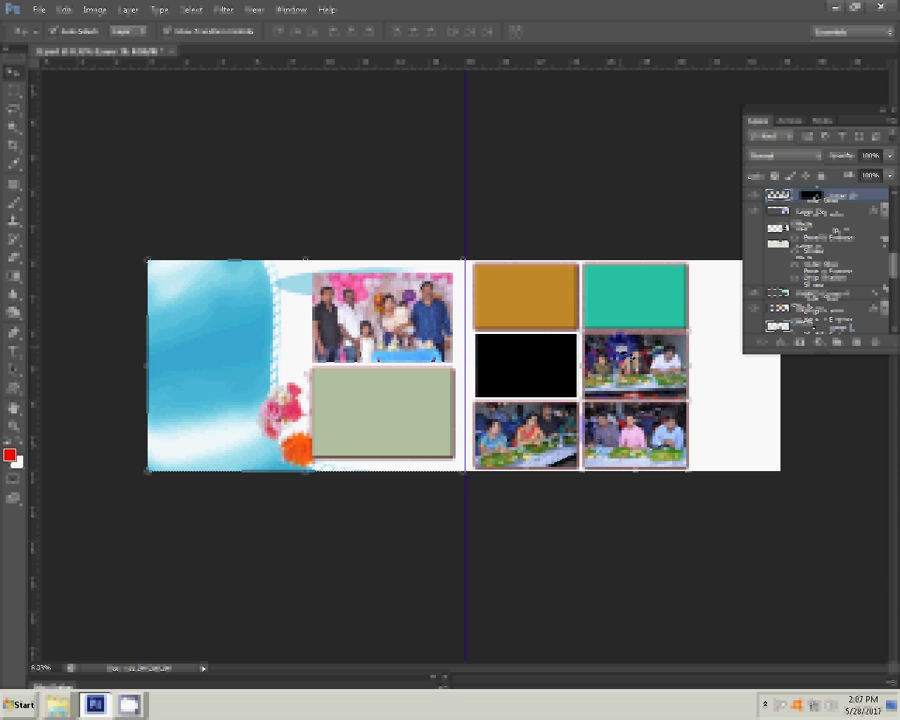
pyautogui.doubleClick(810, 310)
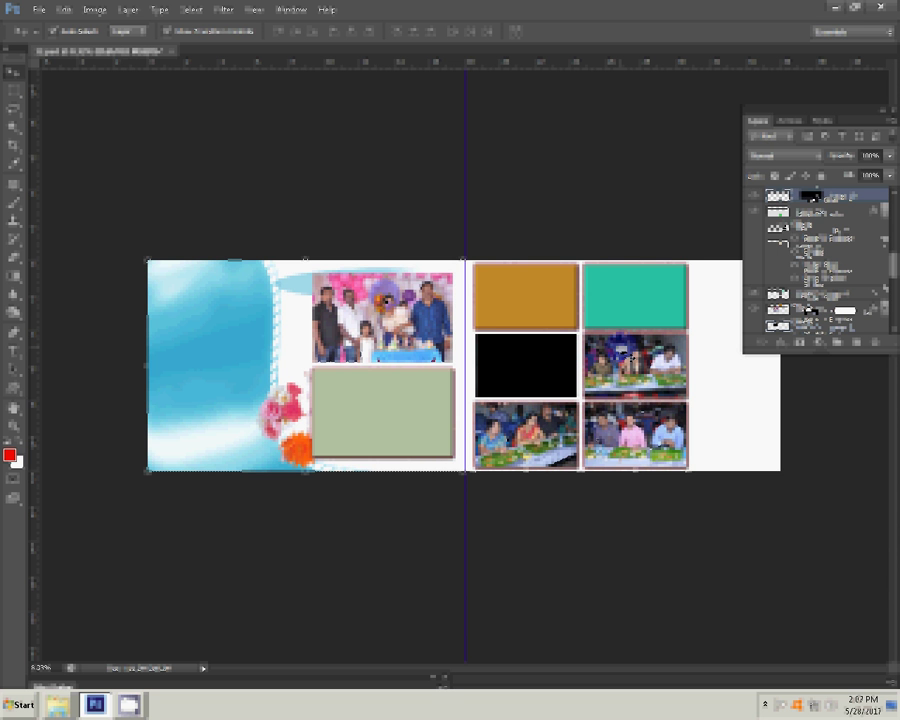
# Move the blue graphic off the left page and hide it.
pyautogui.click(386, 300)
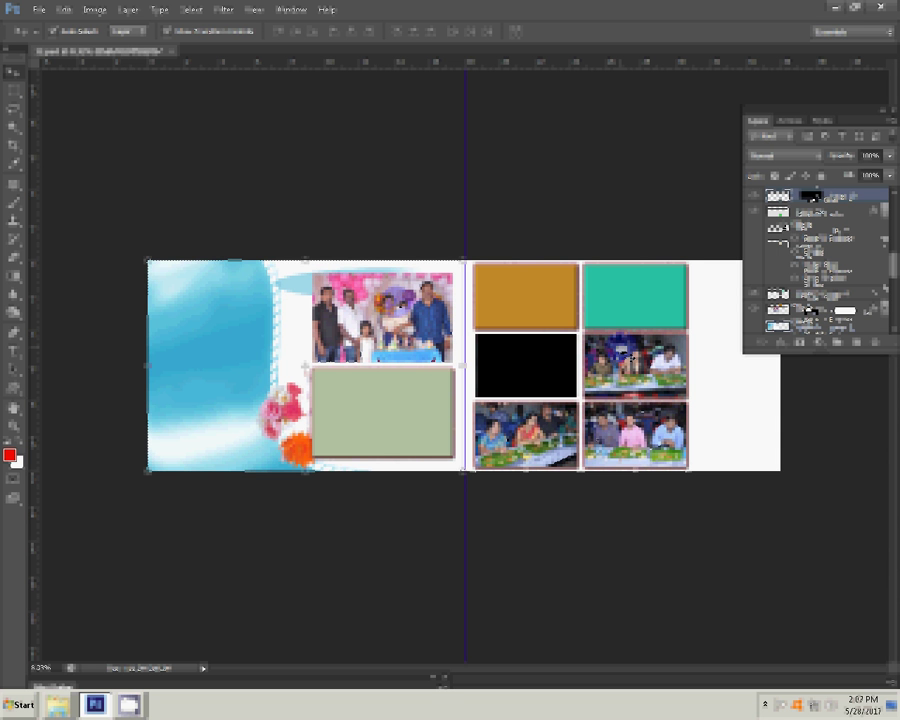
pyautogui.hotkey('ctrl', 'z')
pyautogui.hotkey('ctrl', 'z')
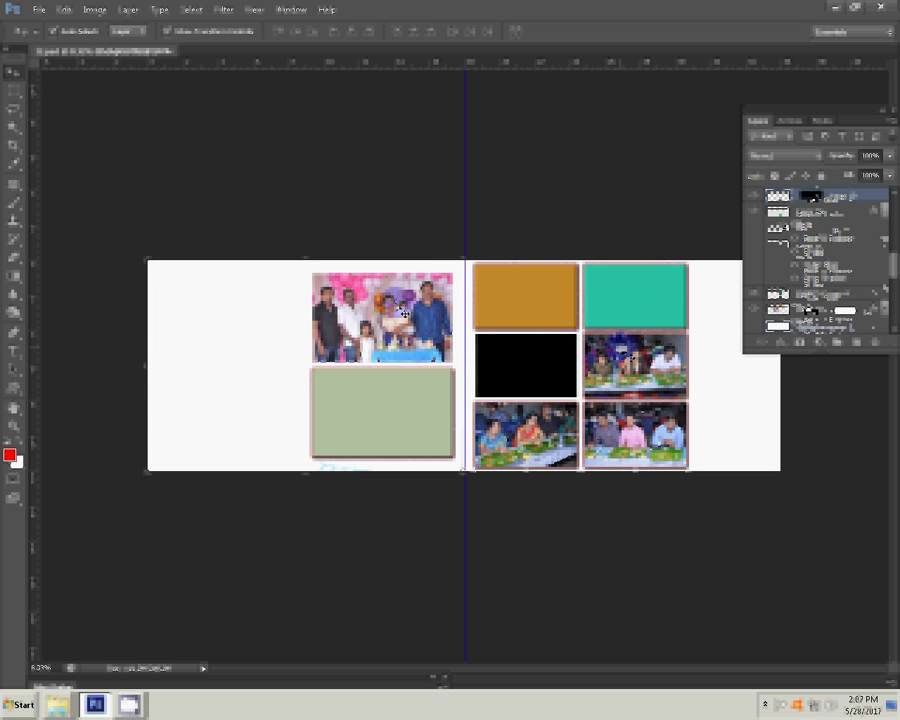
pyautogui.click(455, 377)
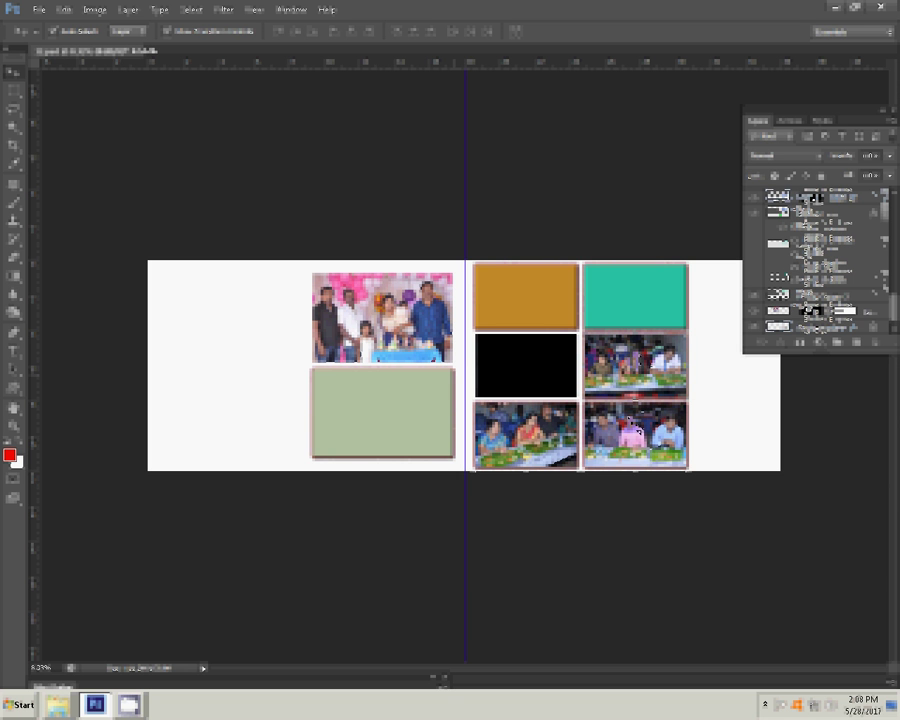
pyautogui.click(632, 432)
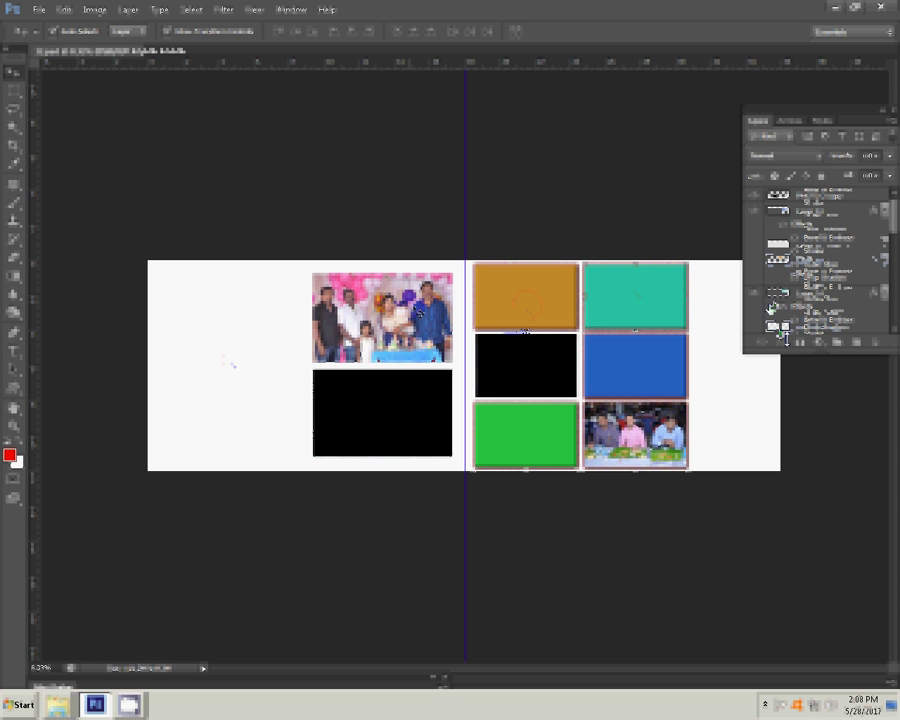
# Delete the black box, Layer 10 and remaining placeholder layers, leaving only the Background.
pyautogui.moveTo(771, 307); pyautogui.dragTo(771, 318)
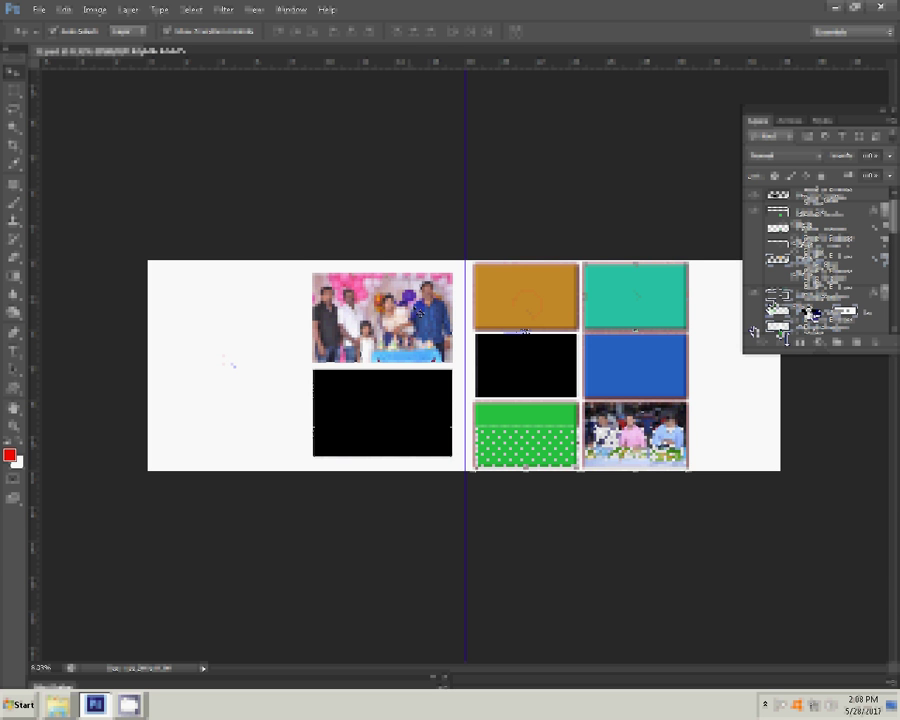
pyautogui.click(775, 318)
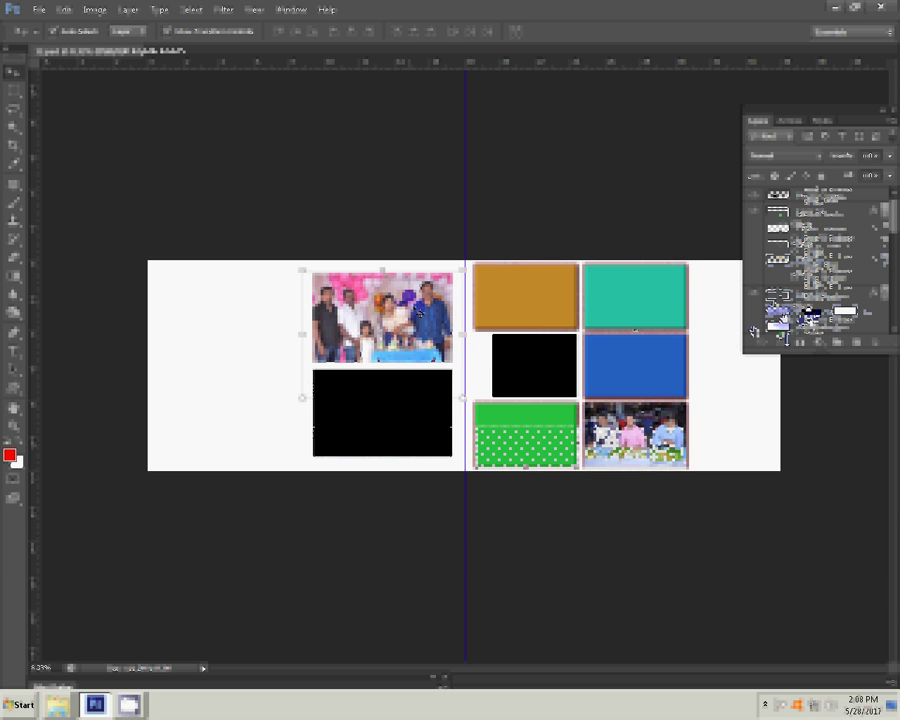
pyautogui.moveTo(777, 310); pyautogui.dragTo(784, 320)
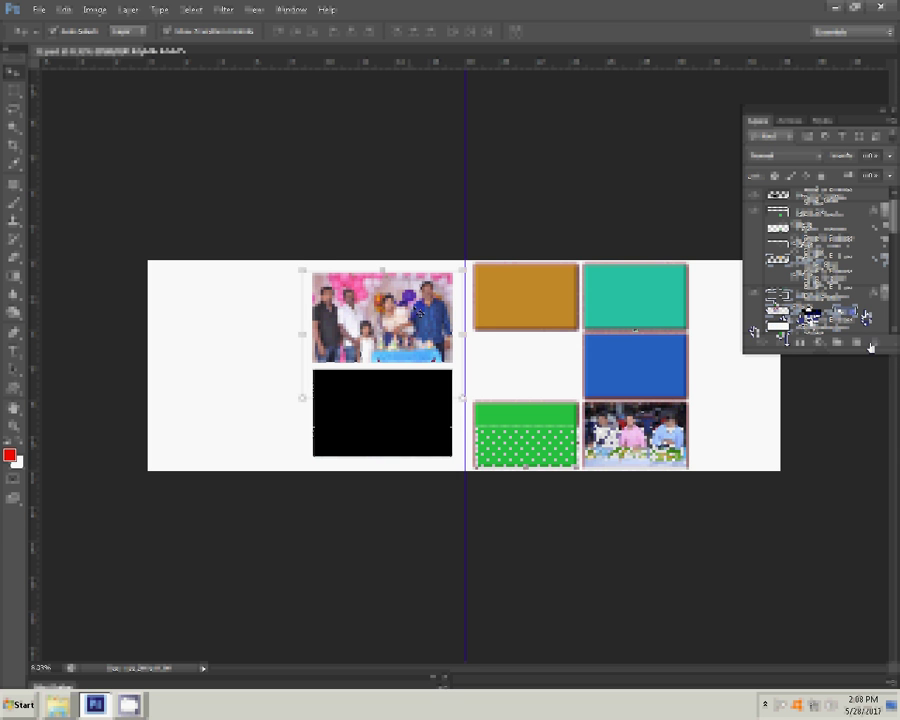
pyautogui.click(870, 347)
pyautogui.click(428, 266)
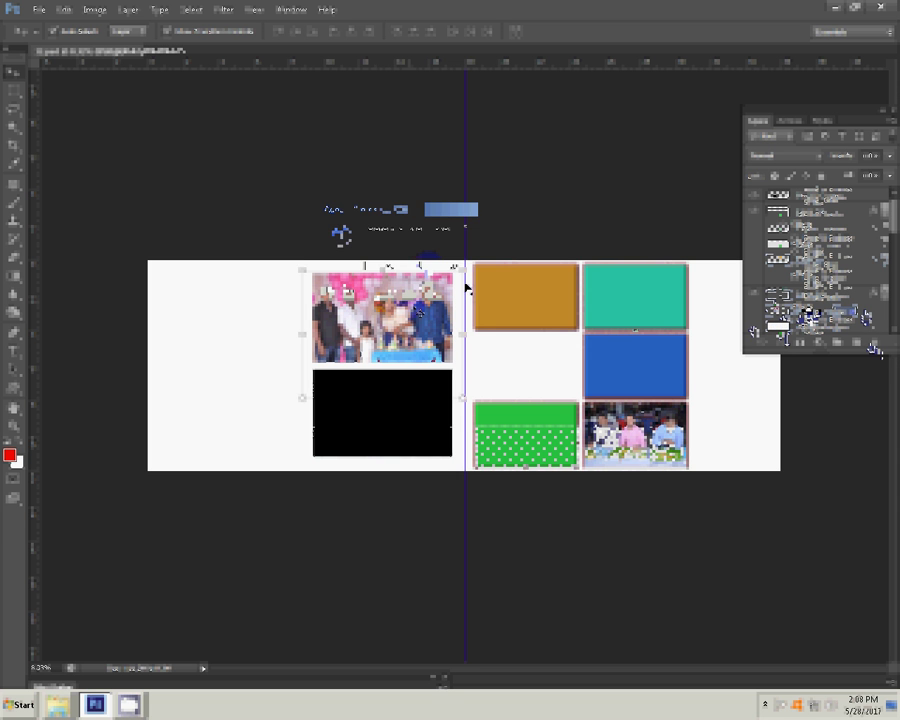
pyautogui.click(551, 300)
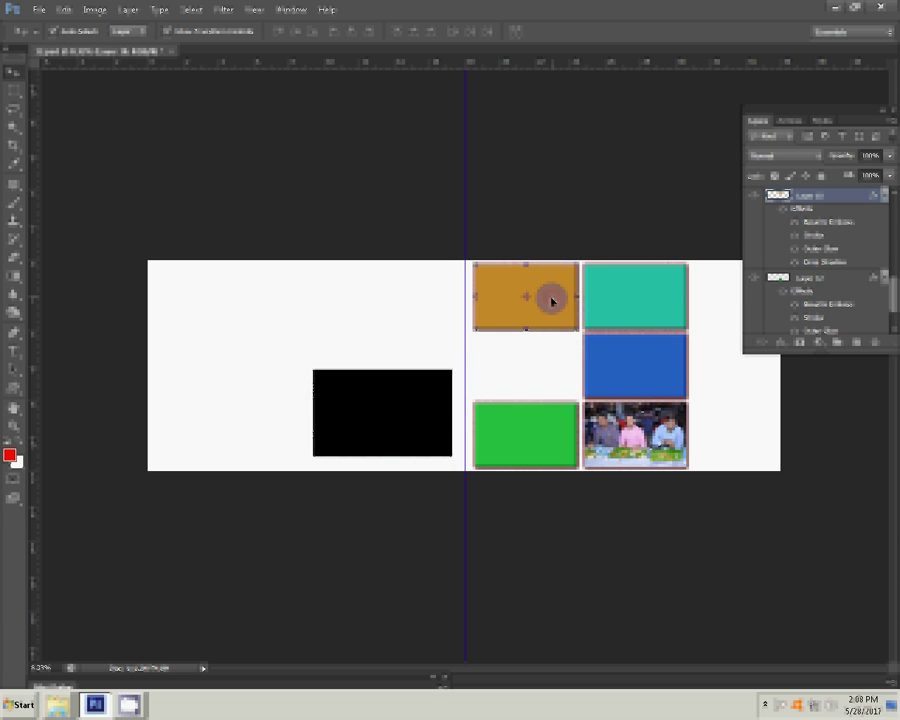
pyautogui.click(643, 297)
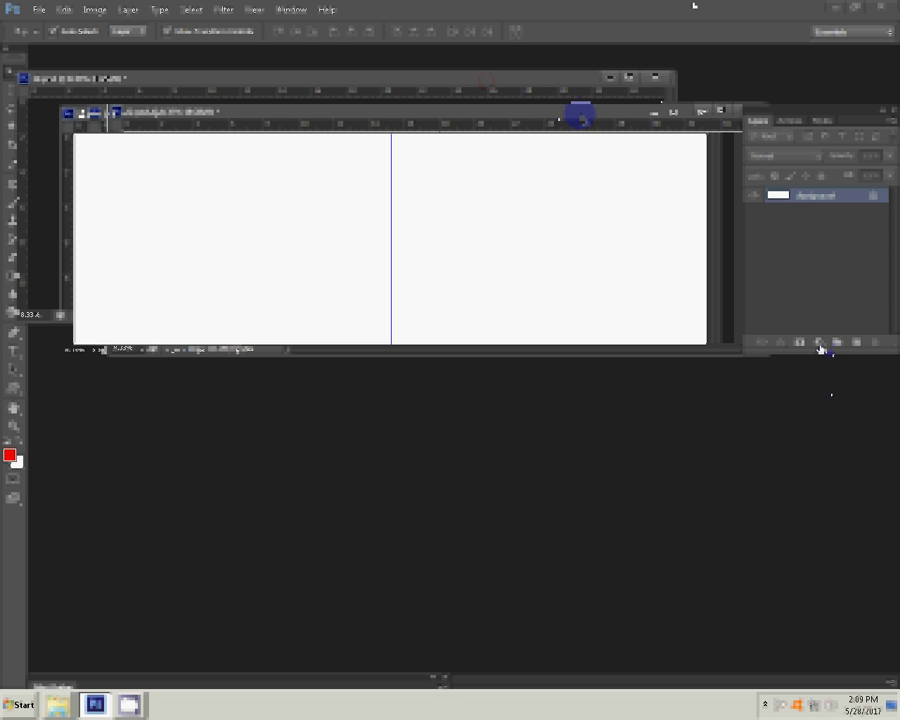
# Add a Blue, Yellow, Blue gradient fill at about 96.5° and merge the visible layers.
pyautogui.click(819, 343)
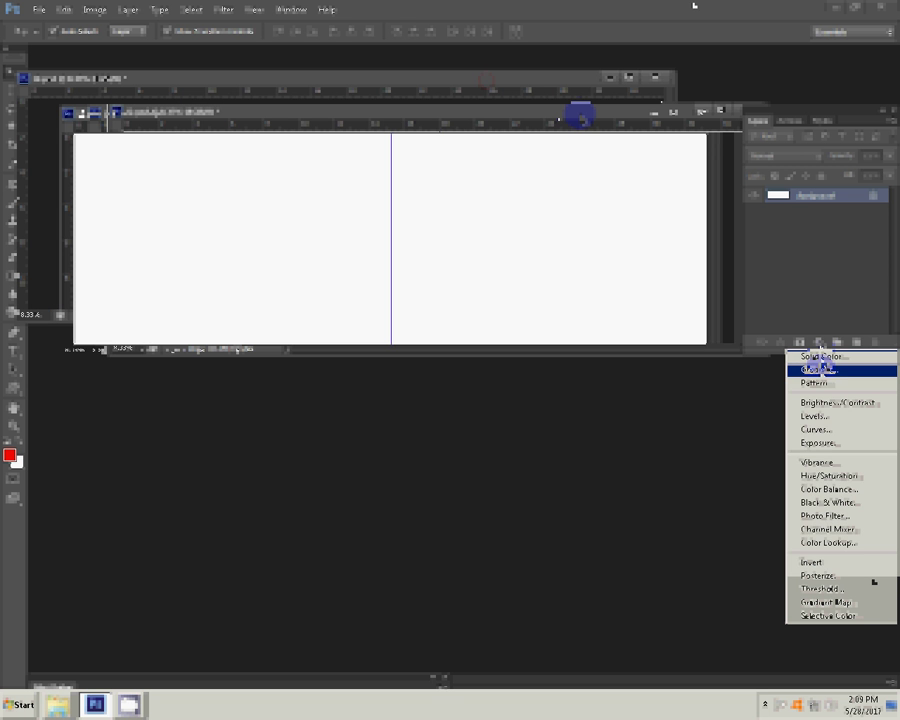
pyautogui.click(818, 369)
pyautogui.click(500, 270)
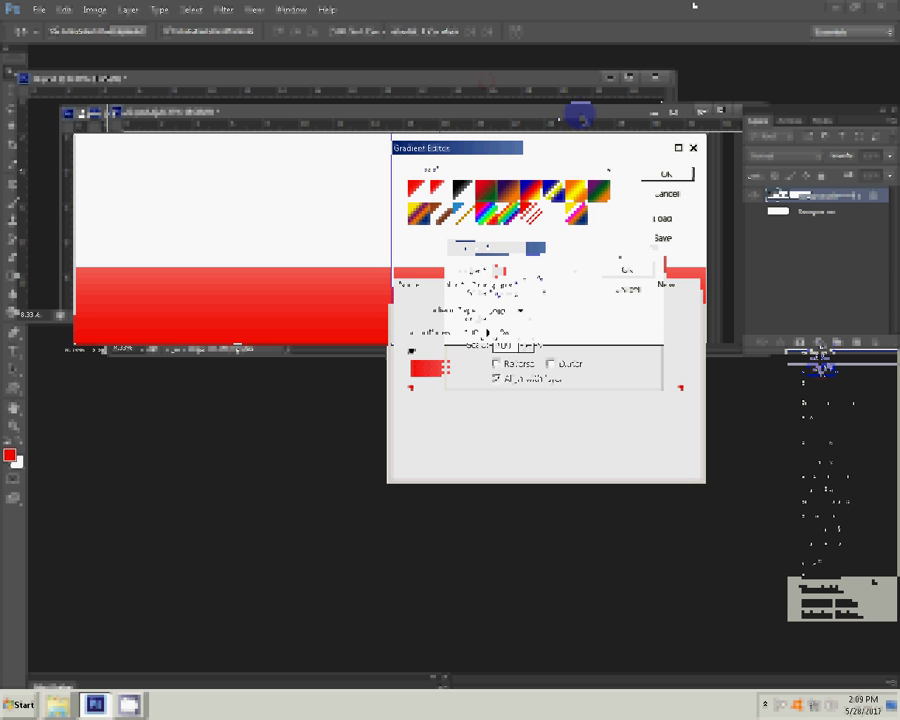
pyautogui.click(553, 189)
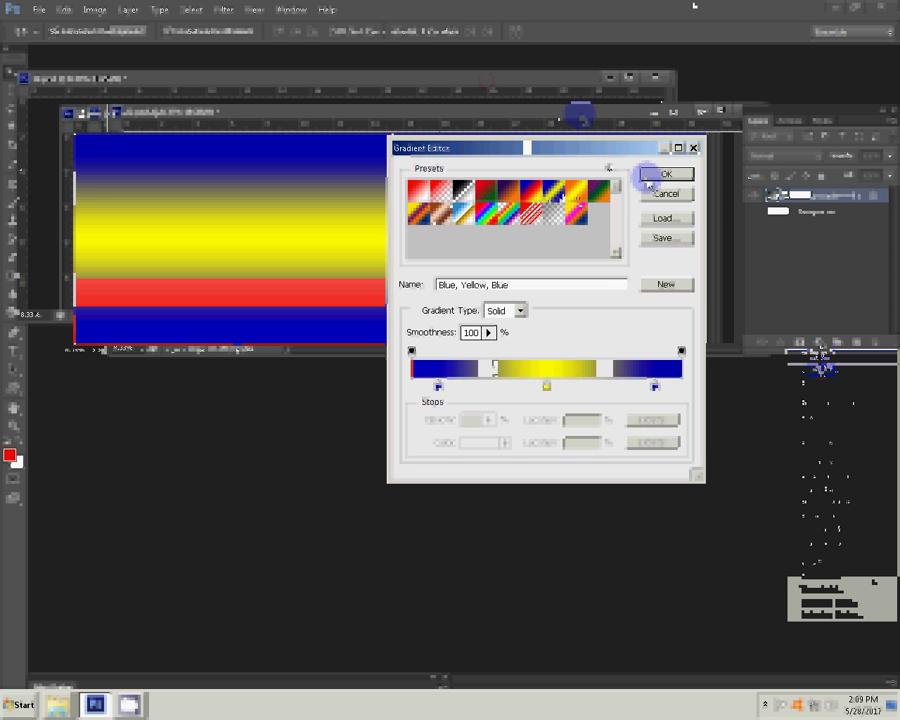
pyautogui.press('Right')
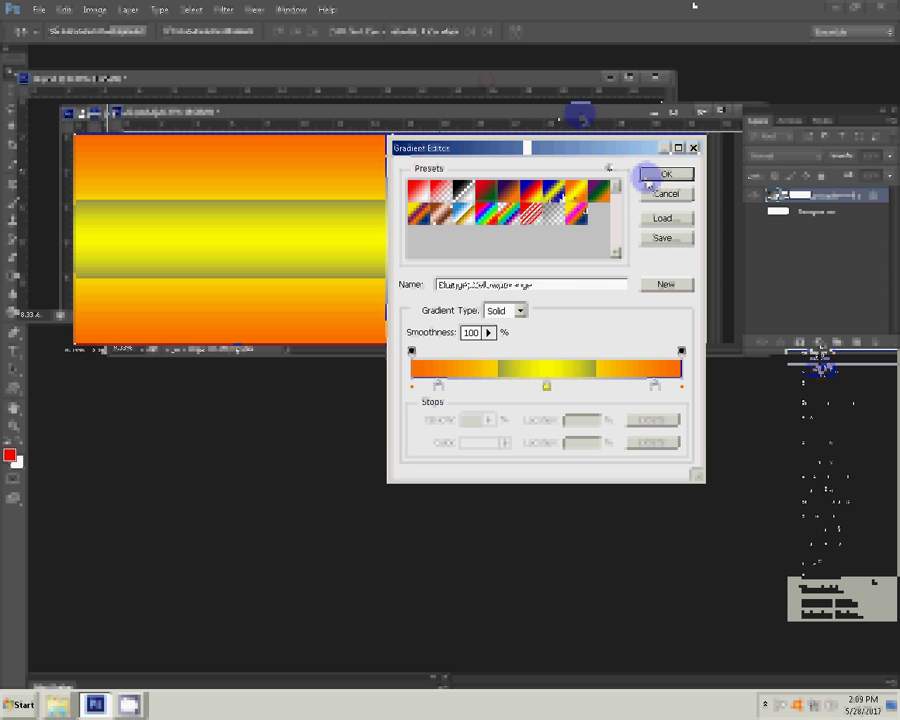
pyautogui.click(537, 192)
pyautogui.click(660, 175)
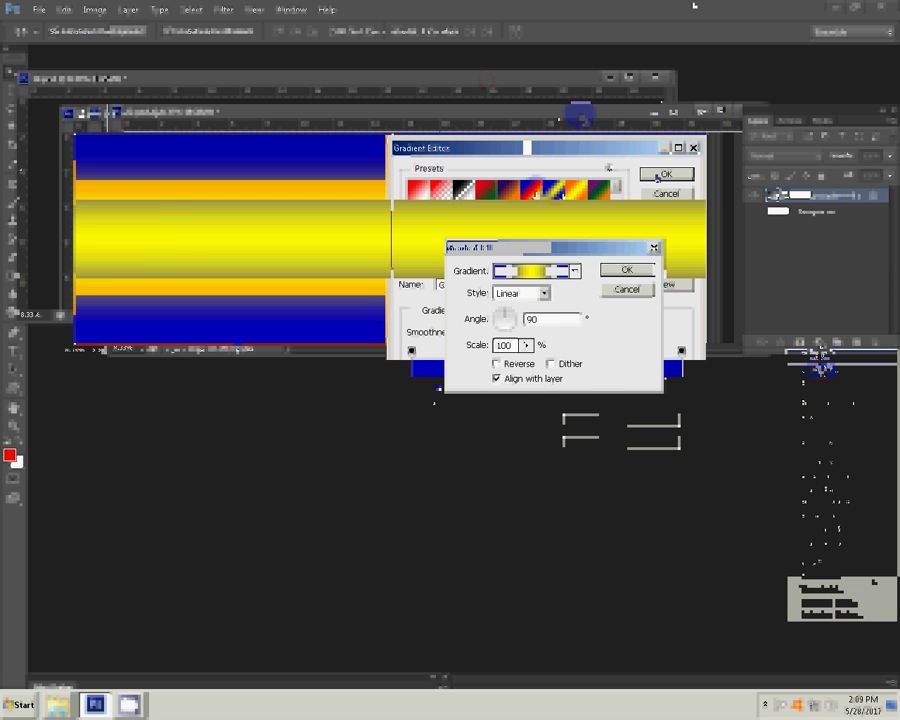
pyautogui.moveTo(505, 318); pyautogui.dragTo(522, 316)
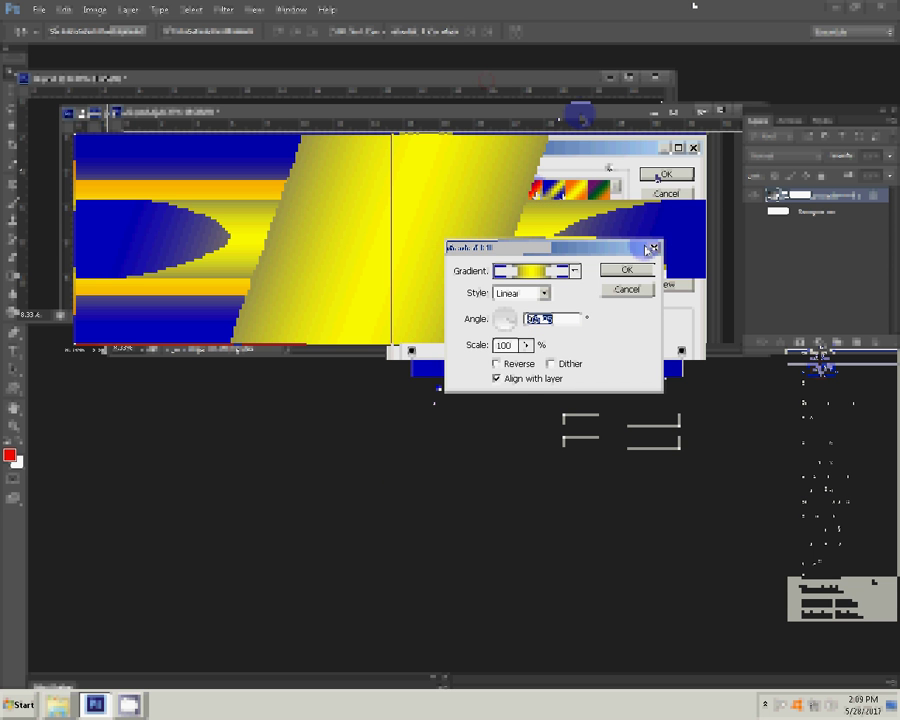
pyautogui.click(626, 270)
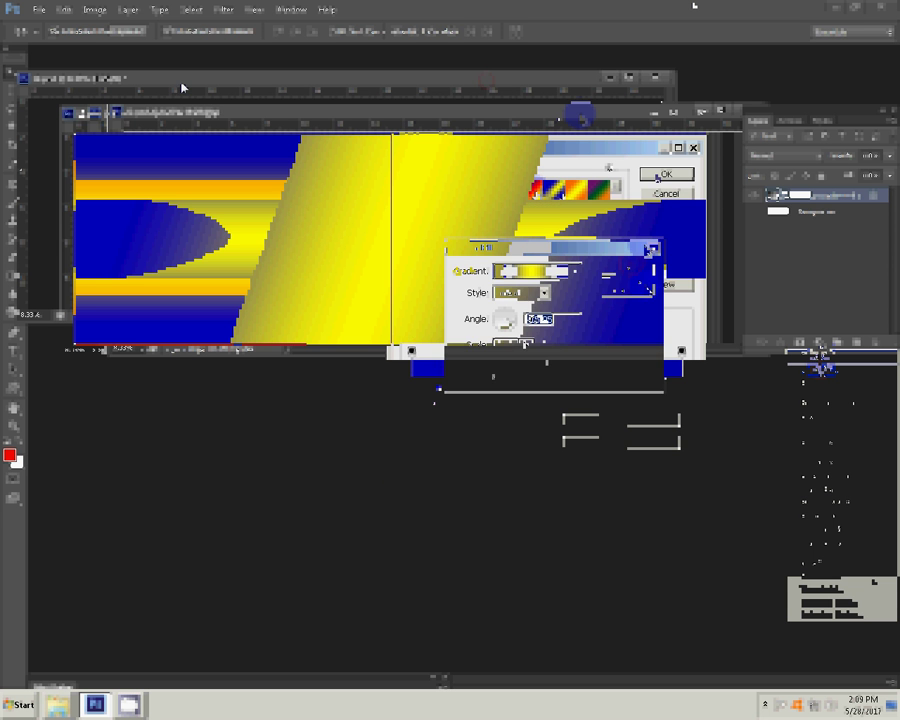
pyautogui.click(129, 11)
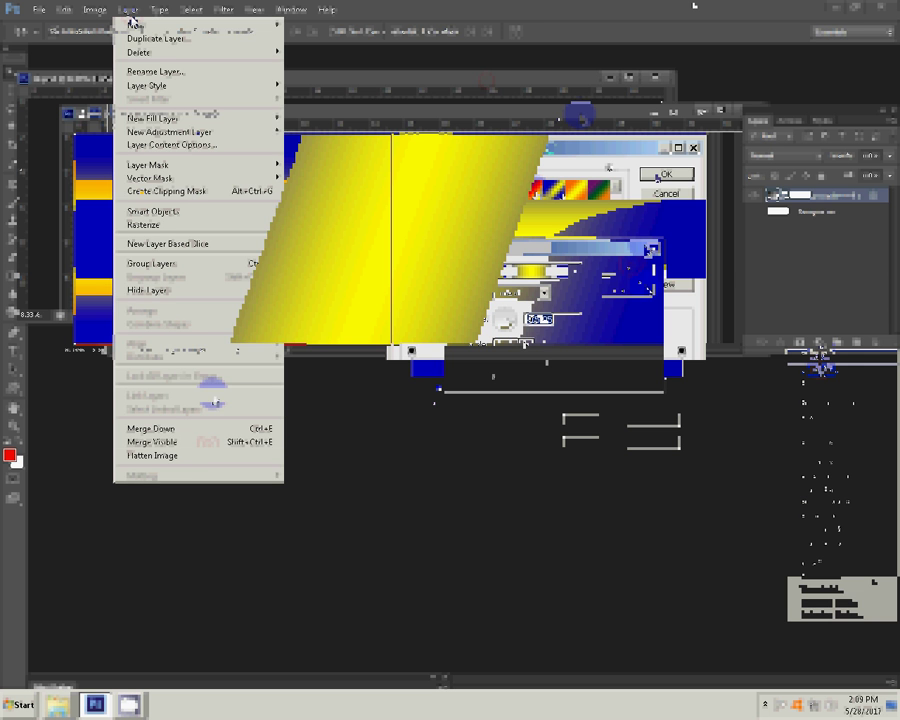
pyautogui.hotkey('shift', 'ctrl', 'e')
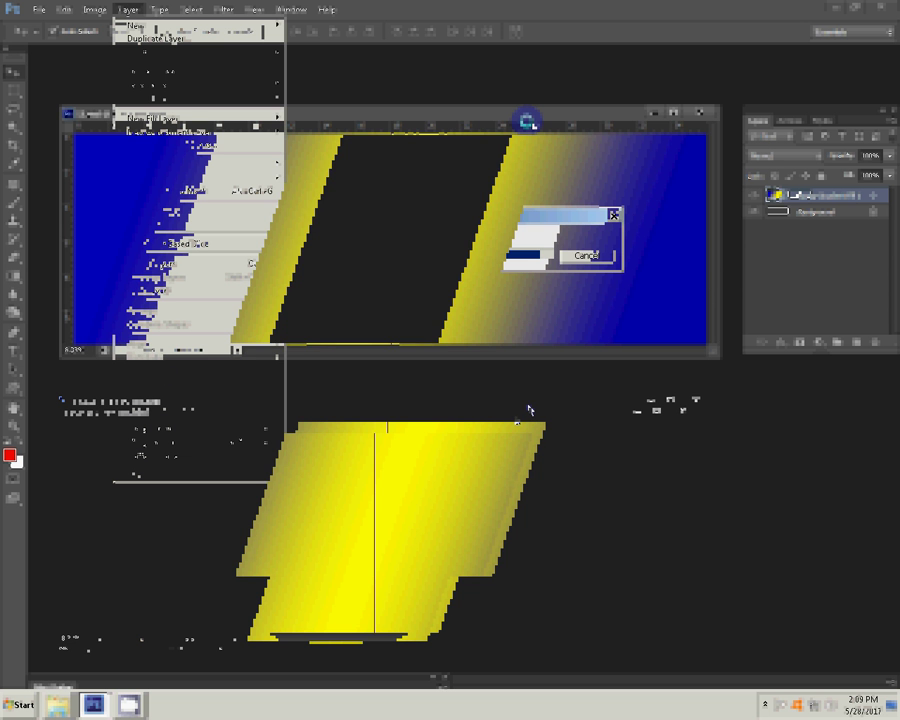
# Select the ceremony photos DSC_0232 through DSC_0247 in the mohan folder.
pyautogui.click(42, 676)
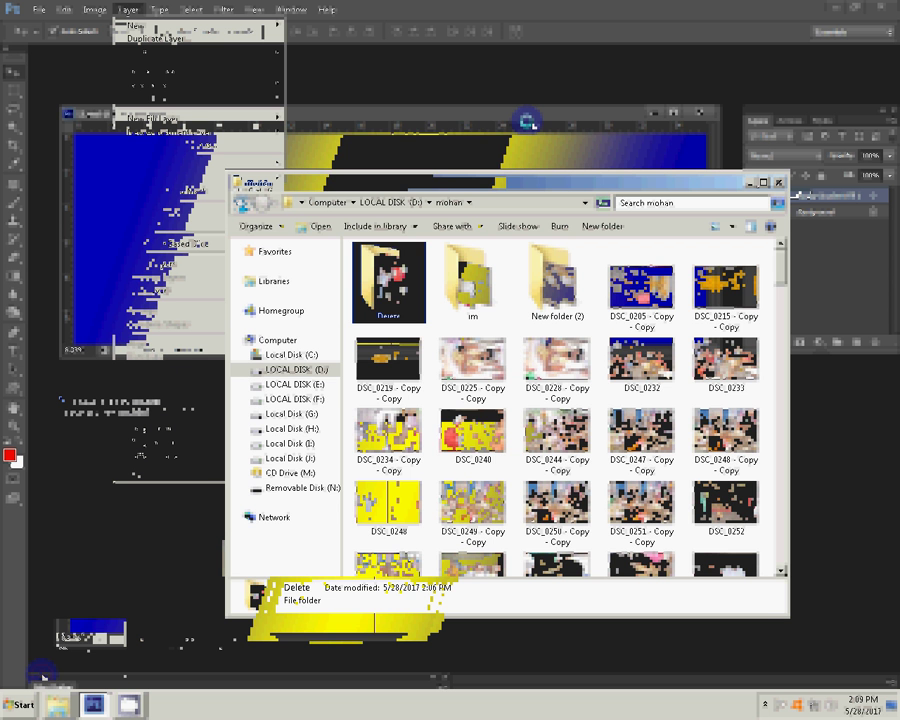
pyautogui.click(641, 360)
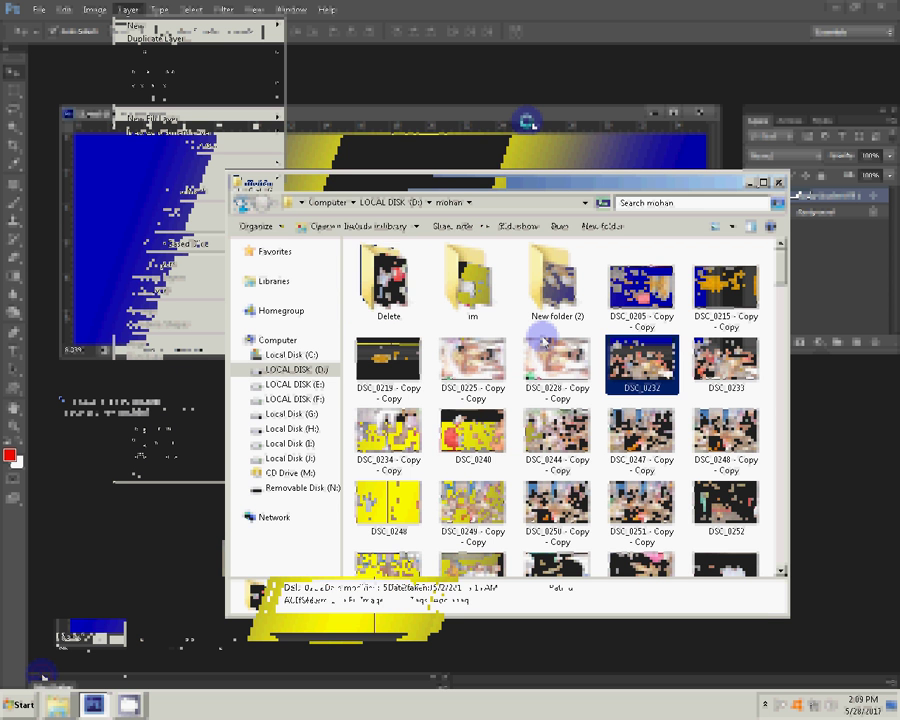
pyautogui.keyDown('ctrl'); pyautogui.click(725, 360); pyautogui.keyUp('ctrl')
pyautogui.hotkey('shift', 'Right')
pyautogui.hotkey('shift', 'Right')
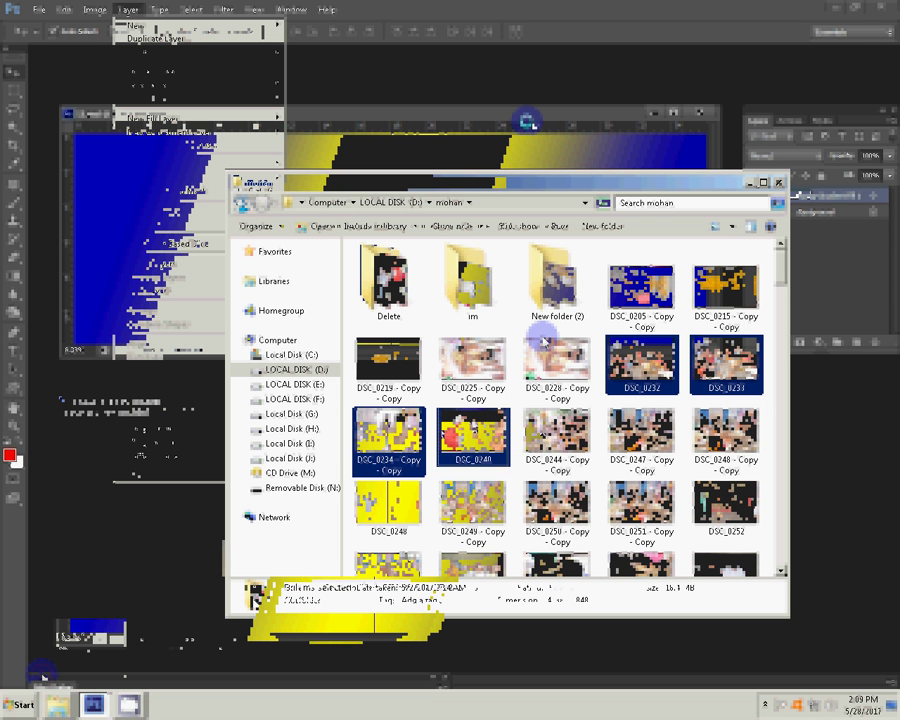
pyautogui.hotkey('shift', 'Right')
pyautogui.hotkey('shift', 'Right')
pyautogui.hotkey('shift', 'Right')
pyautogui.hotkey('shift', 'Right')
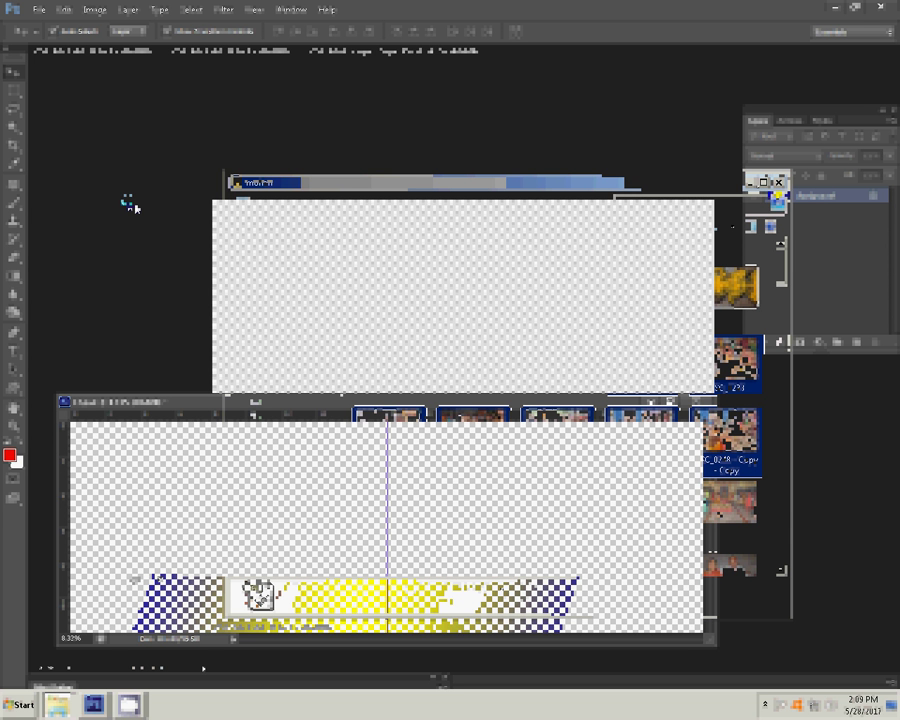
# Return focus to the Photoshop workspace to place the eight ceremony photos.
pyautogui.click(135, 207)
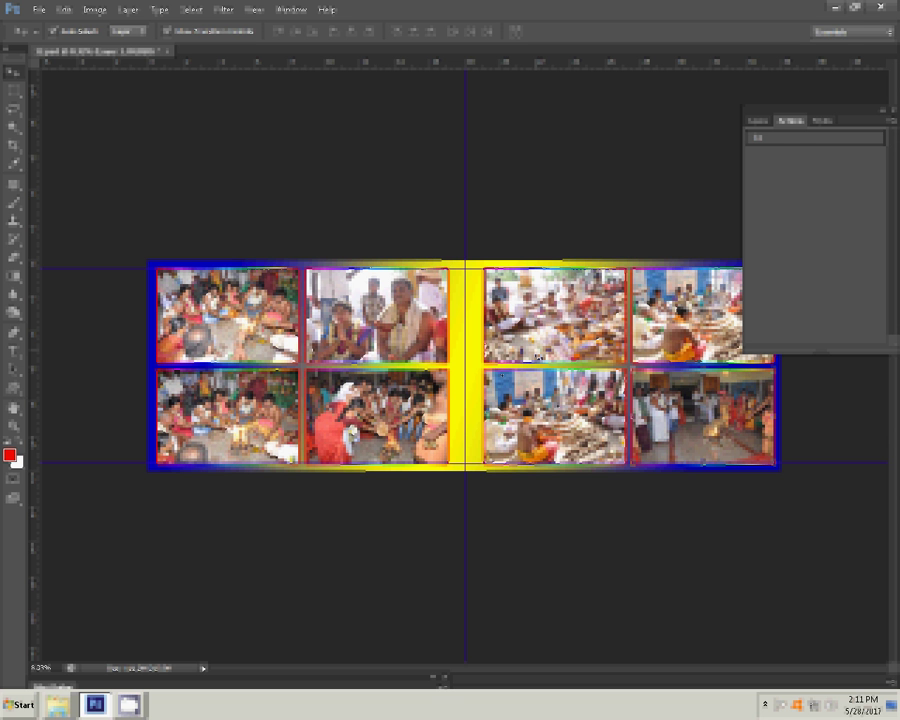
# Save the spread as layered PSD file '13' in the album folder on drive G:.
pyautogui.click(38, 9)
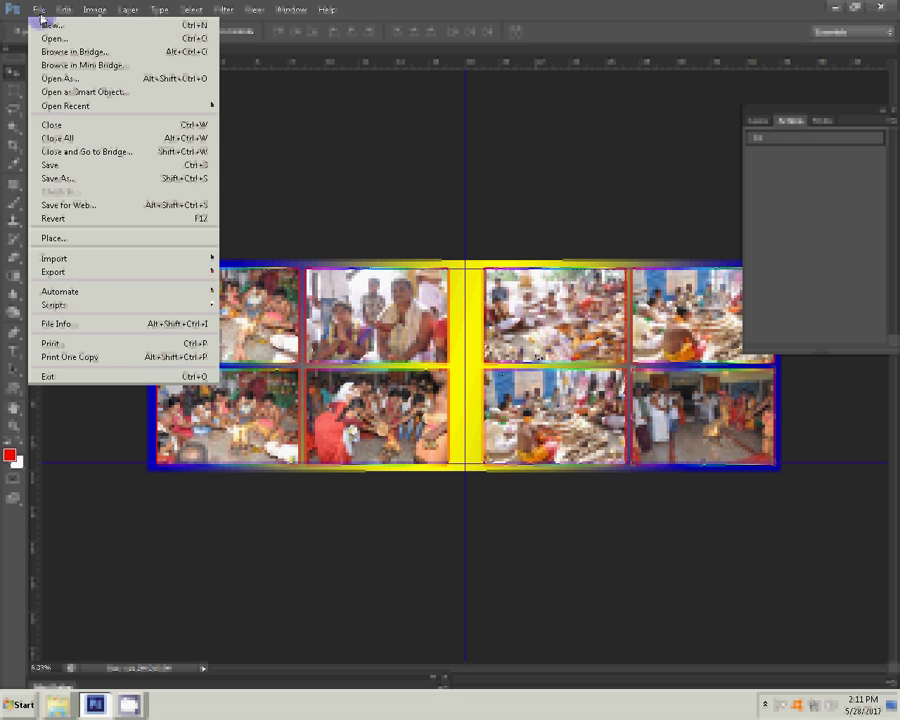
pyautogui.click(66, 180)
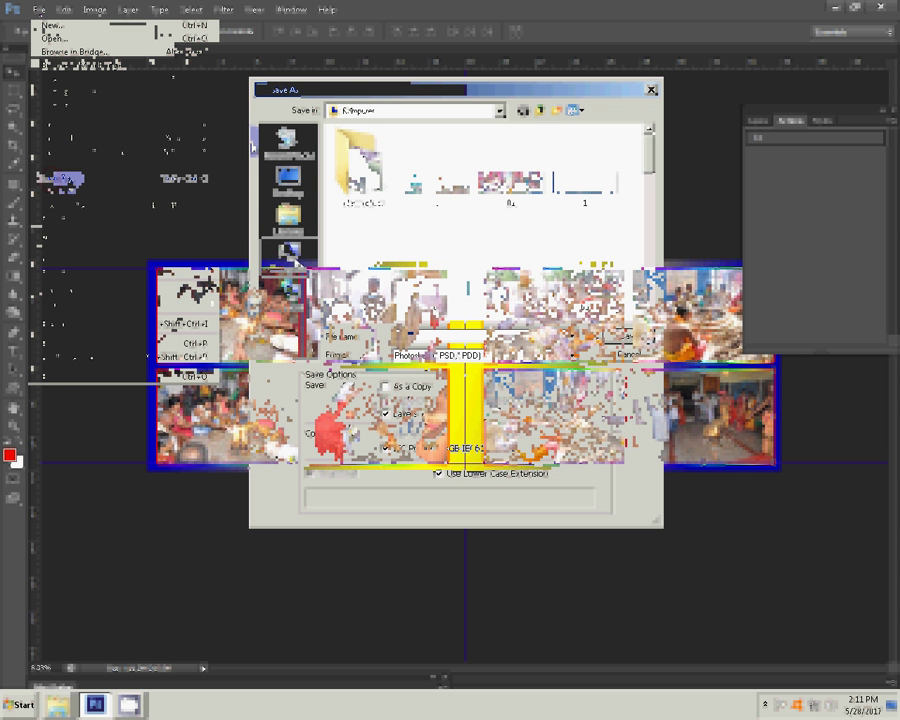
pyautogui.click(289, 252)
pyautogui.click(384, 181)
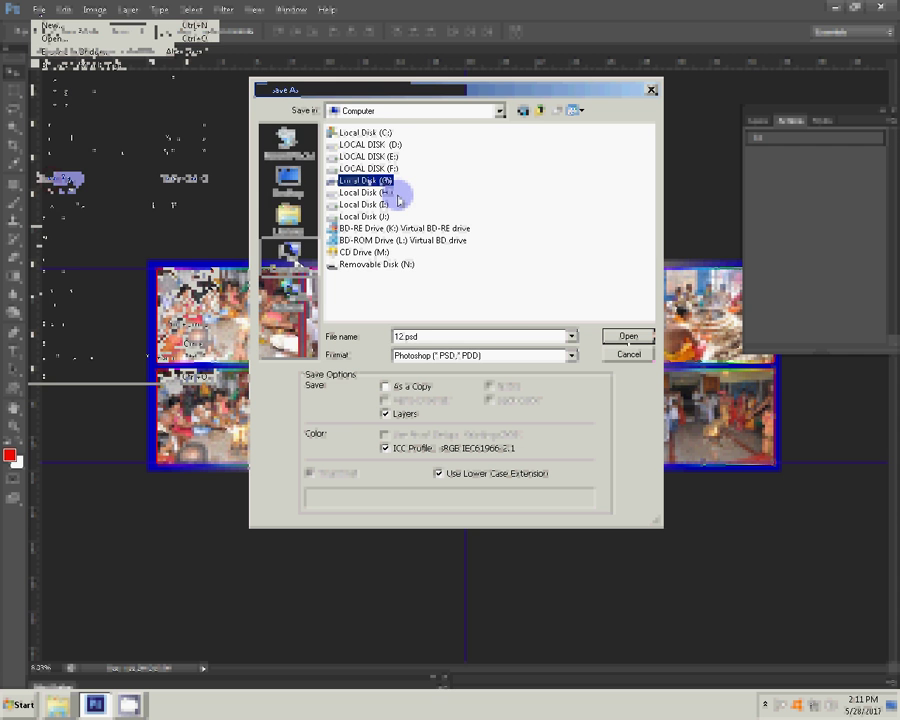
pyautogui.press('Return')
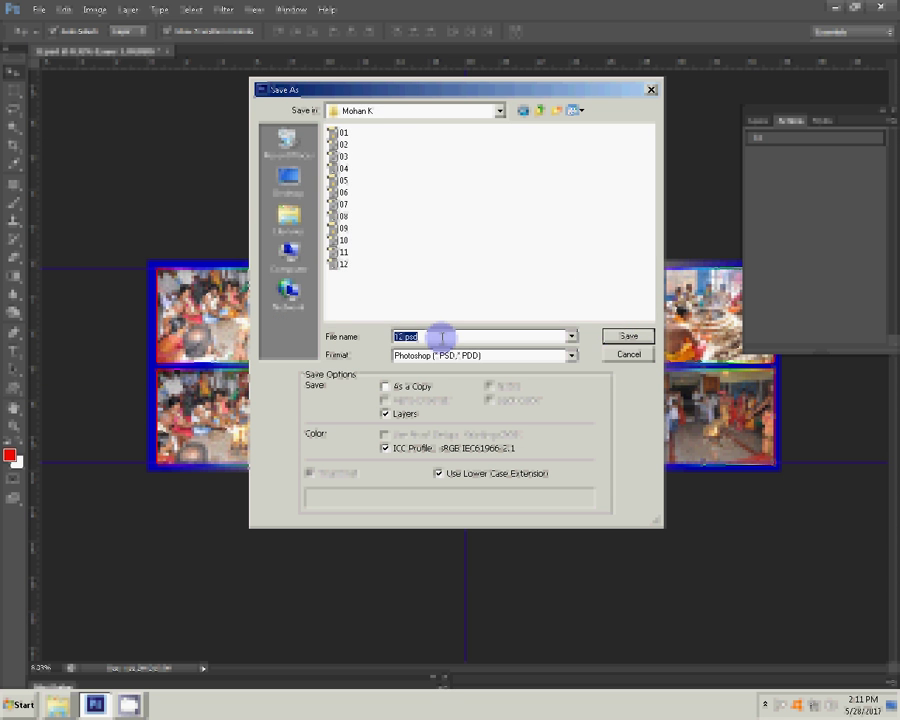
pyautogui.write('13')
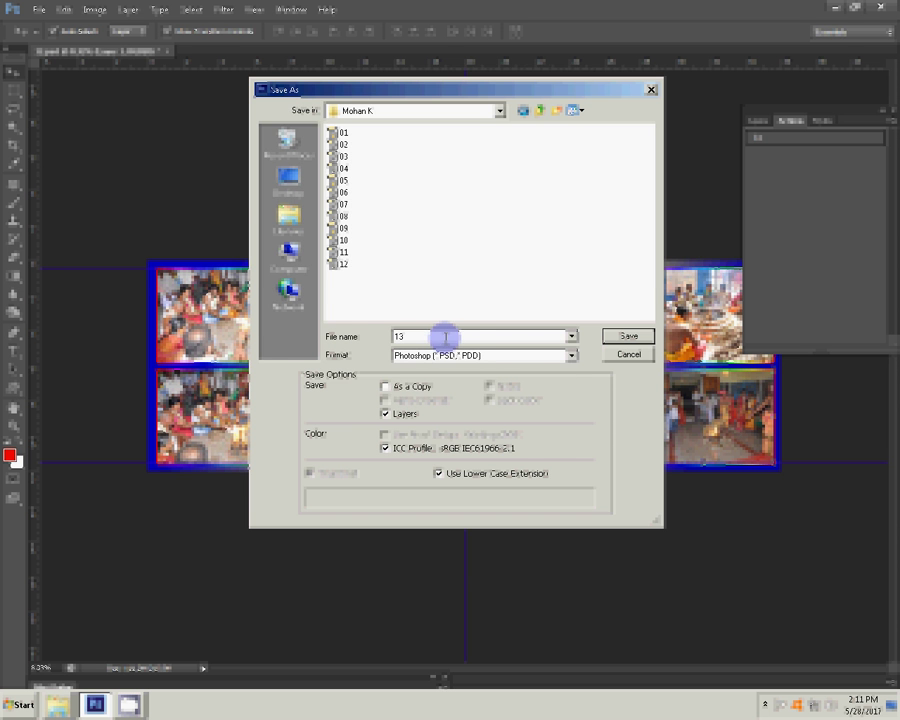
pyautogui.click(639, 327)
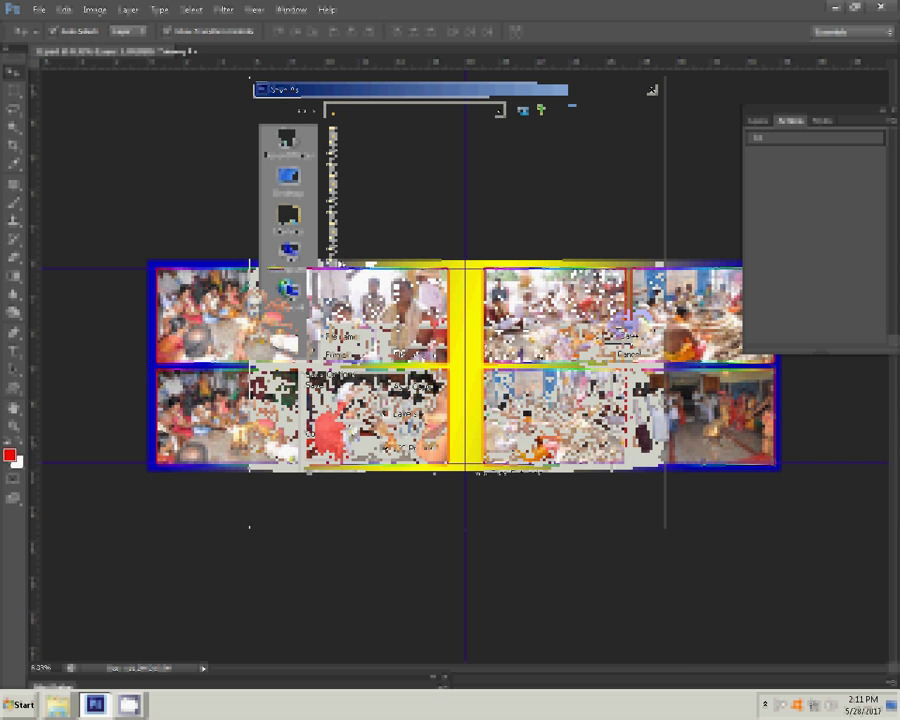
pyautogui.click(125, 655)
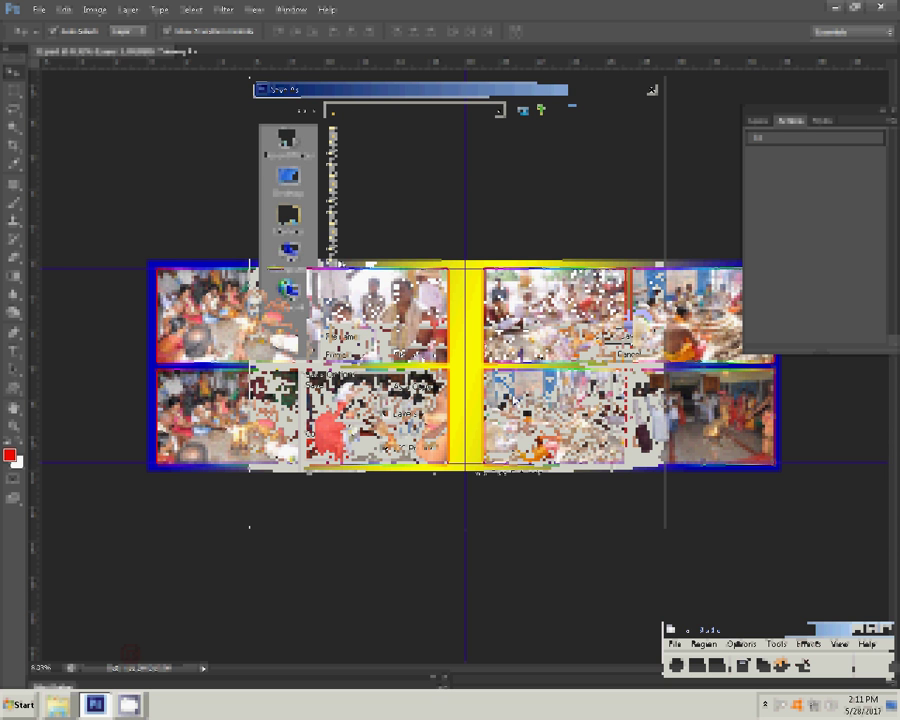